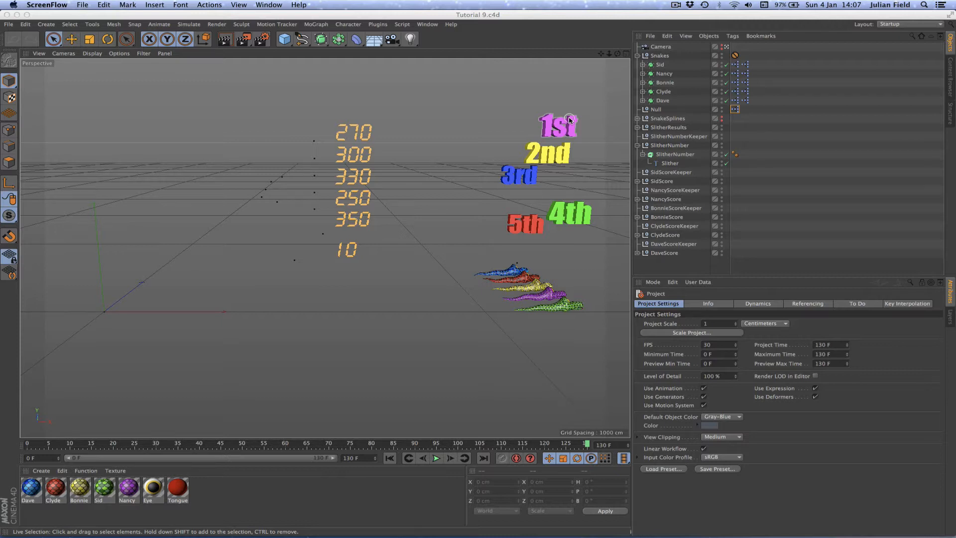
Switch to the already open Tutorial 10.c4d project
{"action": "left_click", "coordinate": [431, 29]}
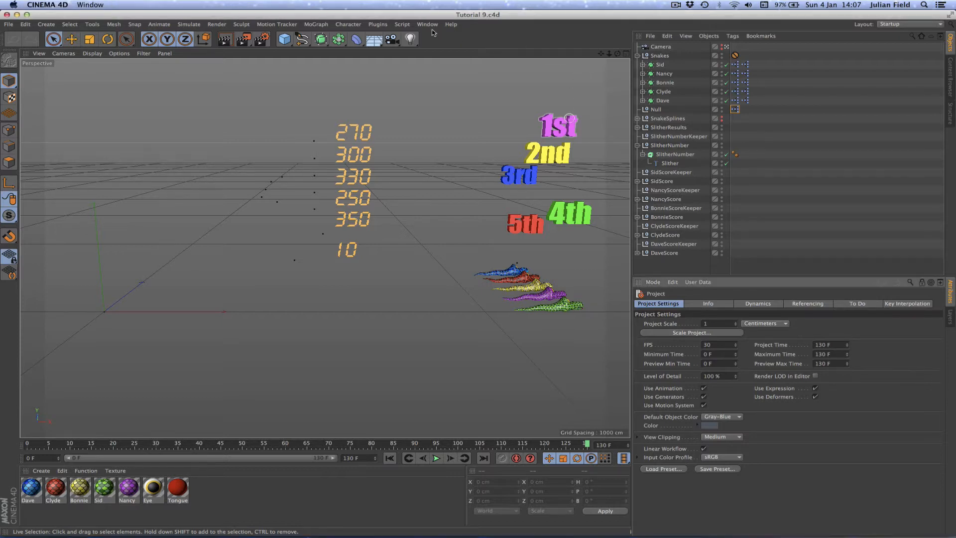
{"action": "left_click", "coordinate": [431, 27]}
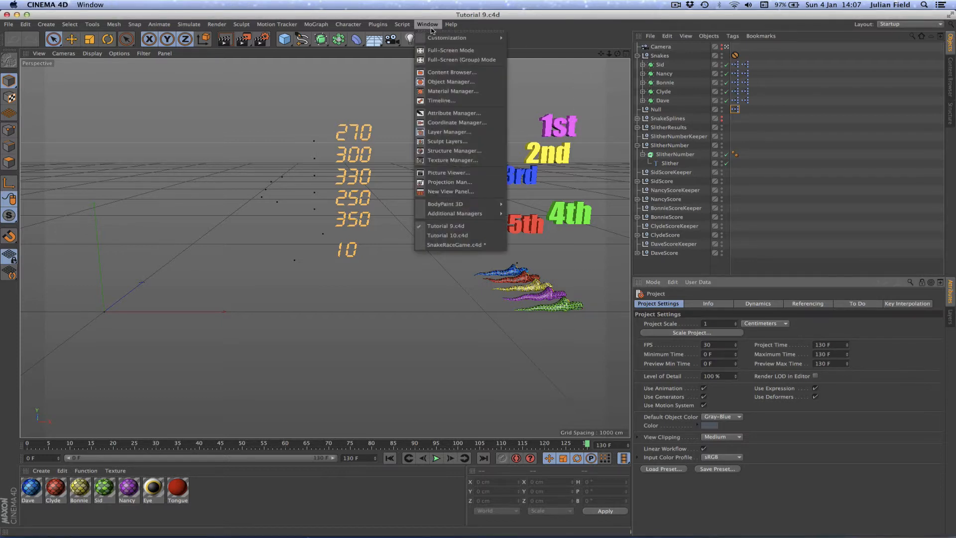
{"action": "left_click", "coordinate": [462, 236]}
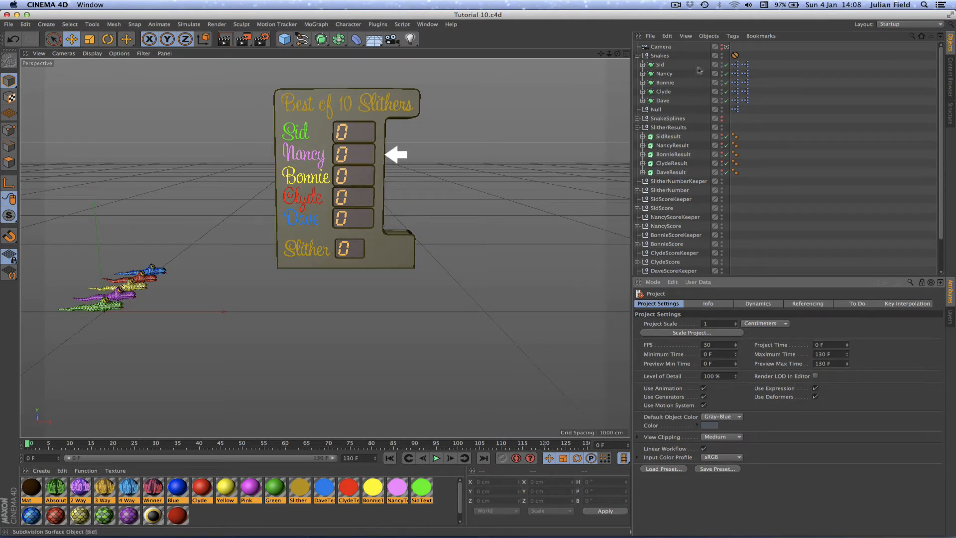
Leave the scene camera's view and expand the OutcomeIndicators group in the object hierarchy
{"action": "left_click", "coordinate": [727, 48]}
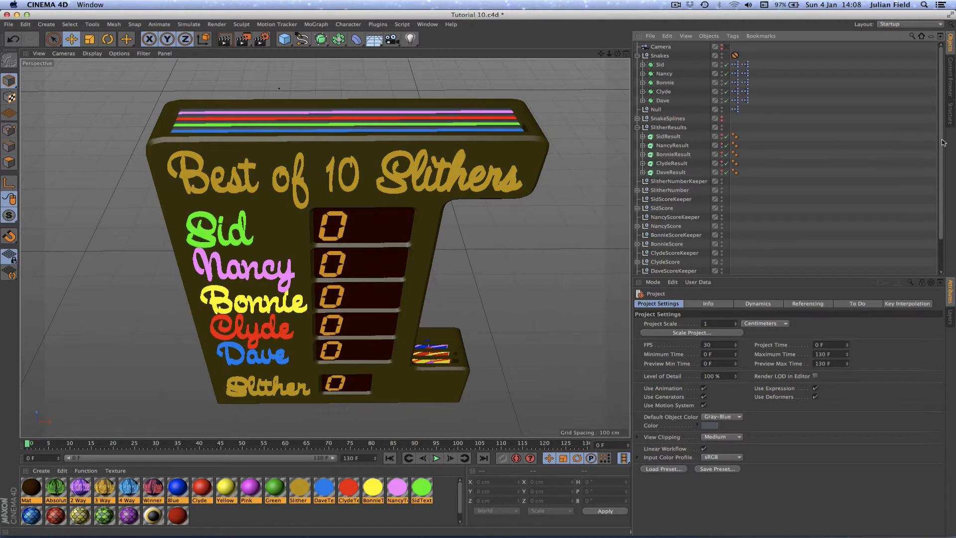
{"action": "scroll", "coordinate": [920, 210], "scroll_direction": "down", "scroll_amount": 2}
{"action": "left_click", "coordinate": [638, 262]}
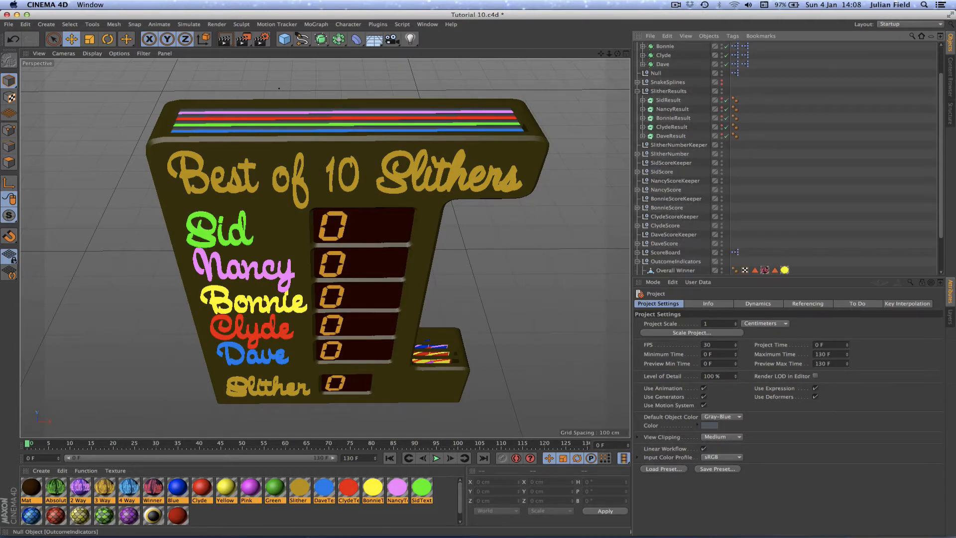
{"action": "scroll", "coordinate": [935, 217], "scroll_direction": "down", "scroll_amount": 3}
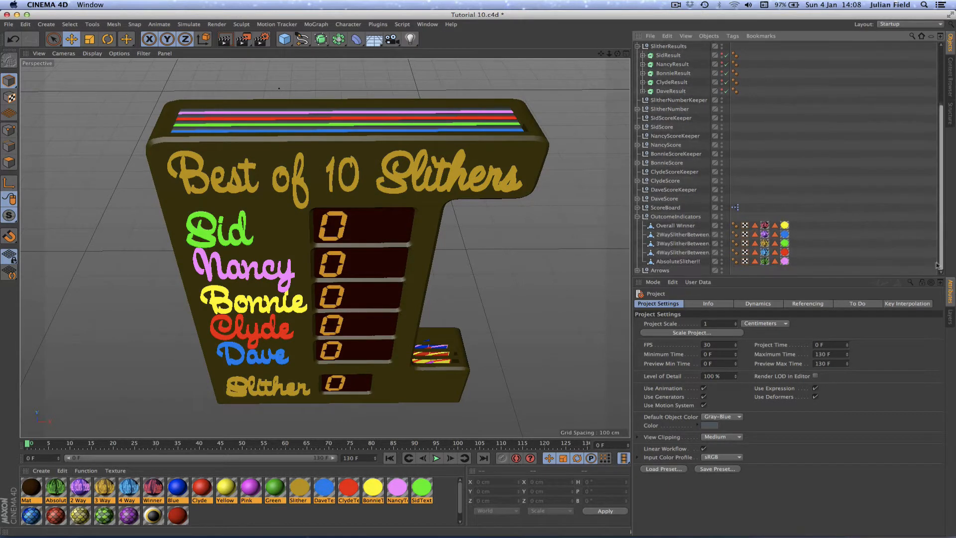
Try raising the Overall Winner sign out of the scoreboard to a Y position of about 94 cm
{"action": "left_click", "coordinate": [666, 227]}
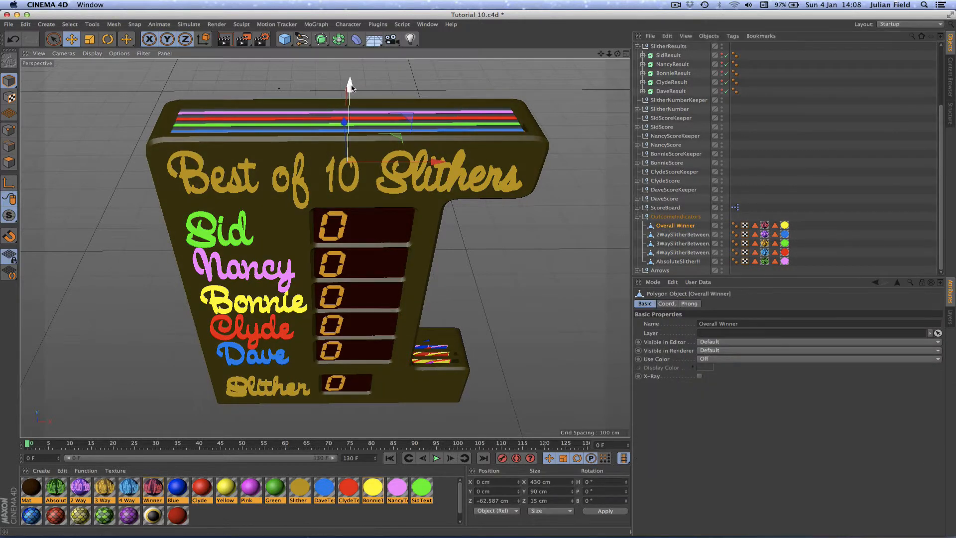
{"action": "left_click_drag", "start_coordinate": [349, 102], "coordinate": [349, 82]}
{"action": "left_click_drag", "start_coordinate": [350, 156], "coordinate": [356, 133]}
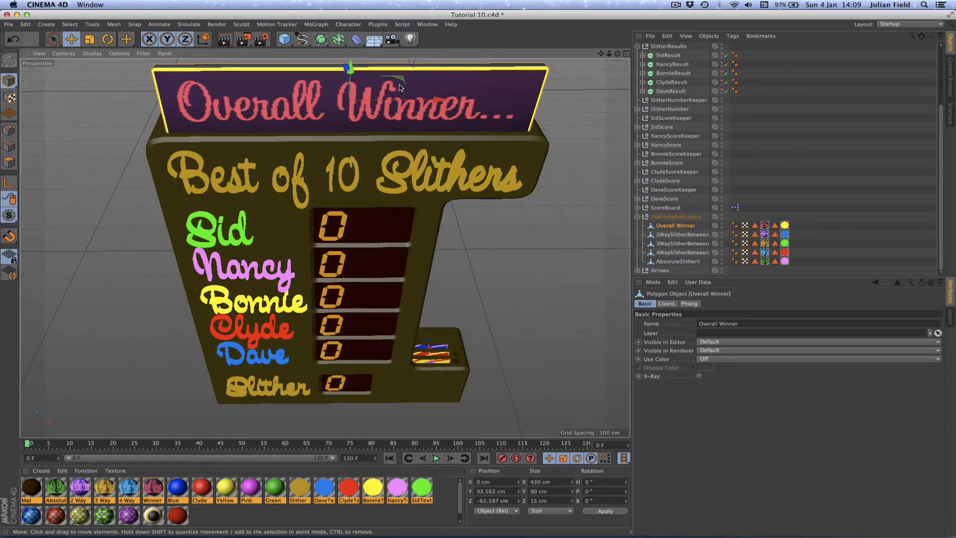
{"action": "key", "text": "super+z"}
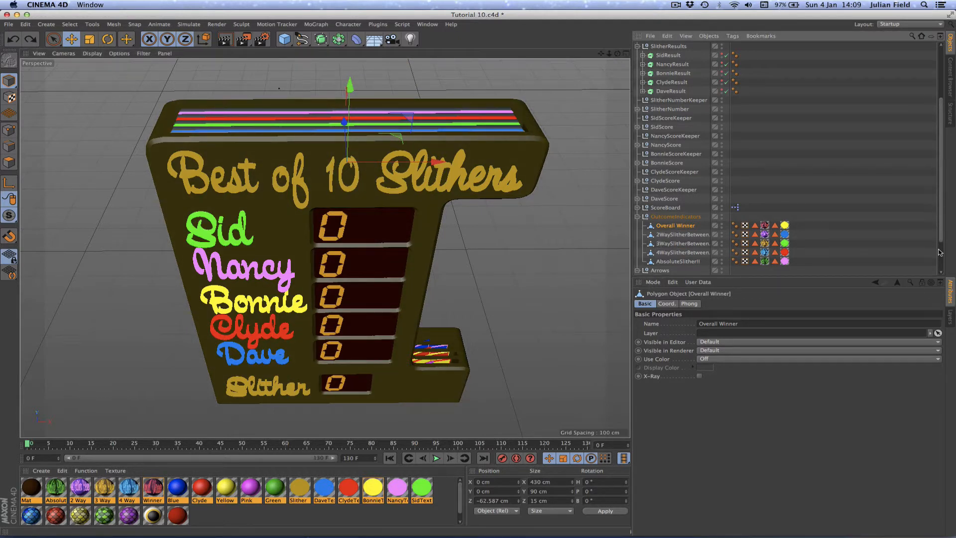
Try raising NancyArrow from the Arrows group to a Y position of about 343 cm, beside Nancy's score
{"action": "scroll", "coordinate": [942, 223], "scroll_direction": "down", "scroll_amount": 3}
{"action": "left_click", "coordinate": [682, 244]}
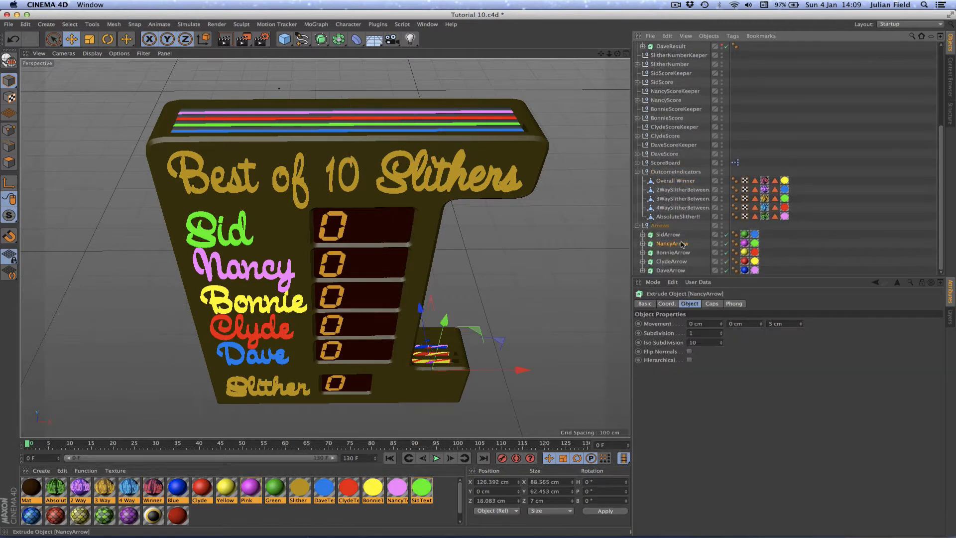
{"action": "left_click_drag", "start_coordinate": [444, 321], "coordinate": [461, 189]}
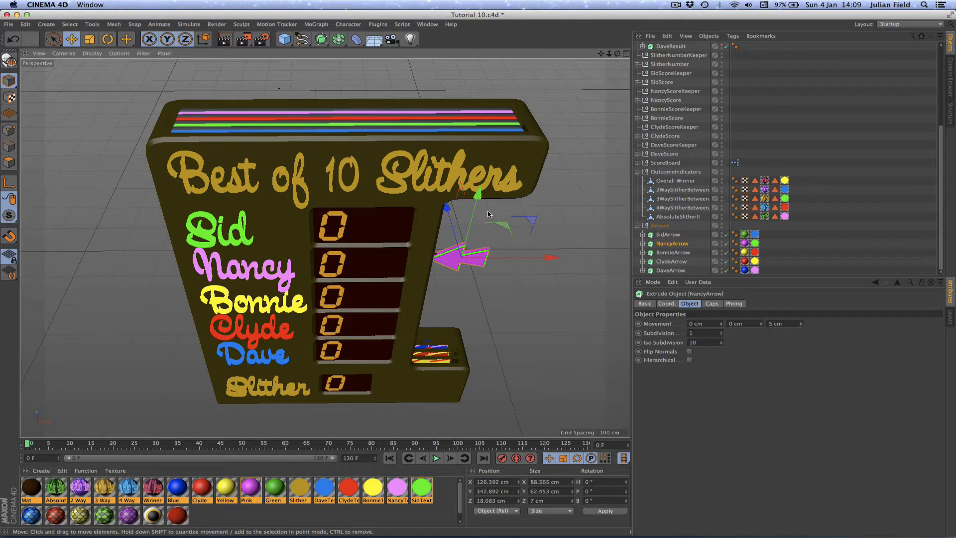
{"action": "left_click", "coordinate": [14, 40]}
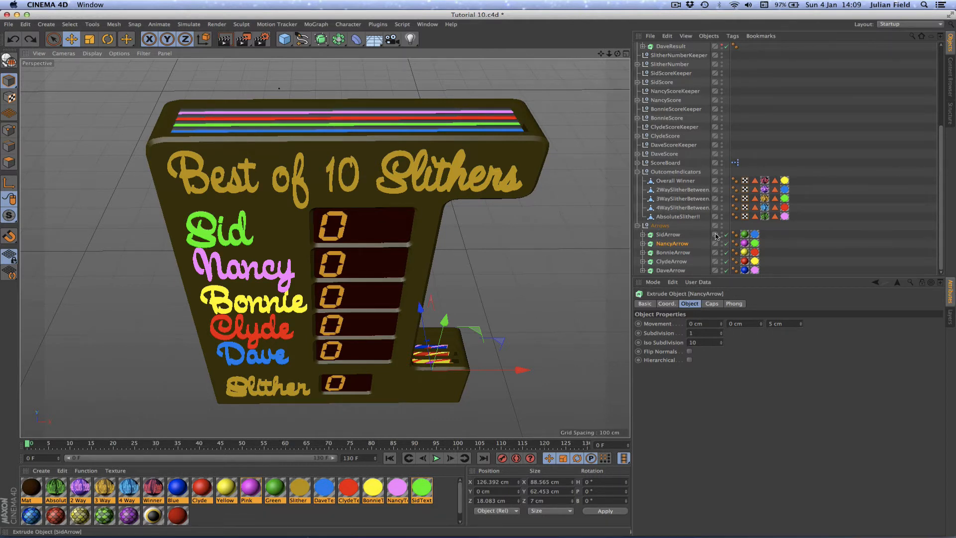
Collapse the Arrows and OutcomeIndicators groups and return to looking through the scene camera
{"action": "scroll", "coordinate": [639, 227], "scroll_direction": "up", "scroll_amount": 2}
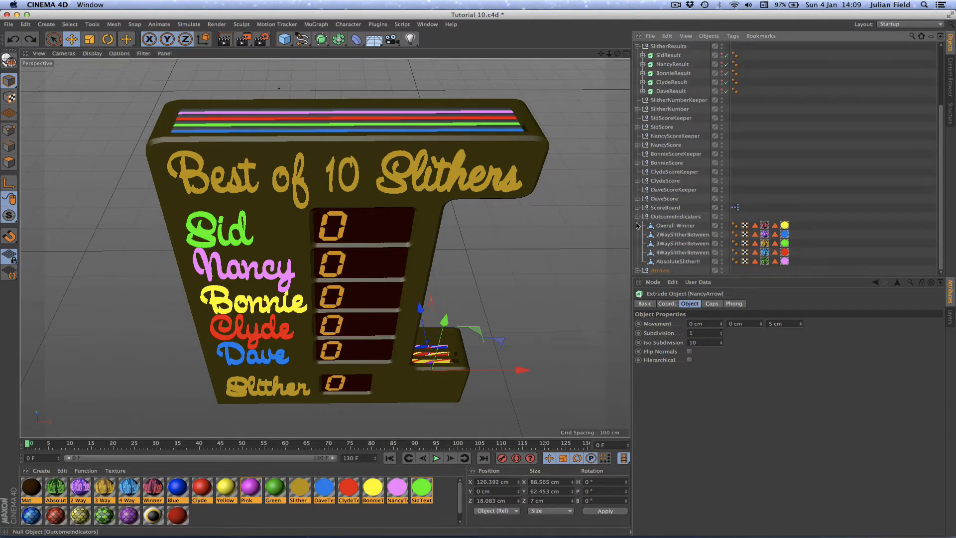
{"action": "left_click", "coordinate": [637, 217]}
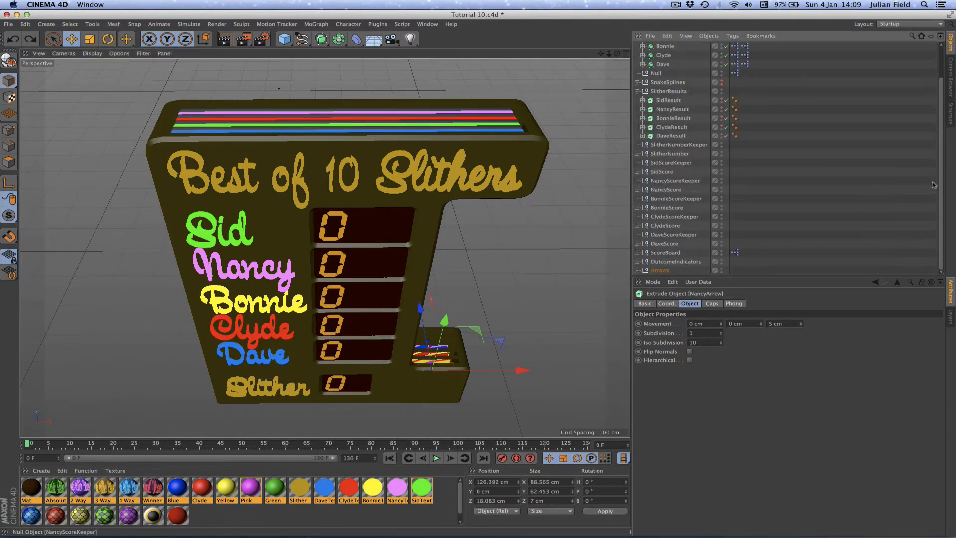
{"action": "scroll", "coordinate": [673, 55], "scroll_direction": "up", "scroll_amount": 2}
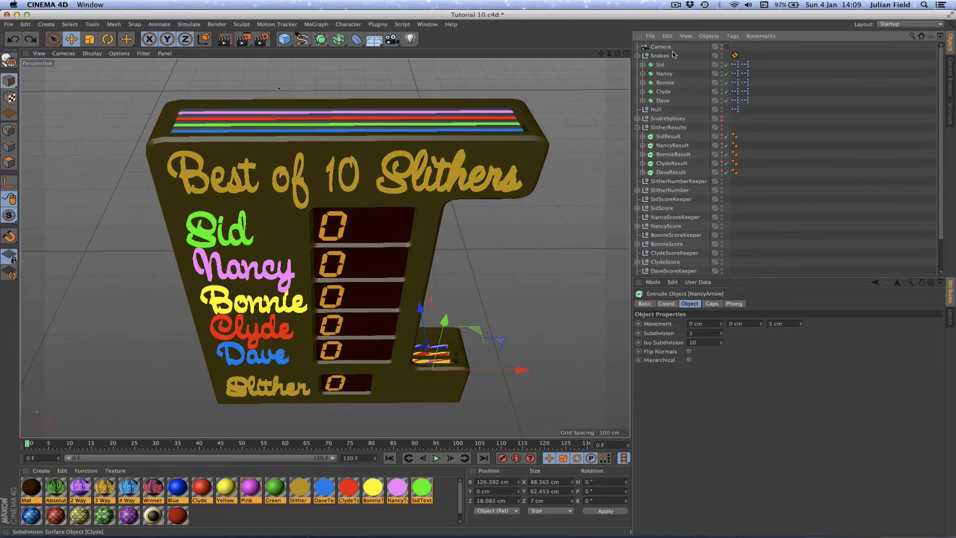
{"action": "left_click", "coordinate": [727, 47]}
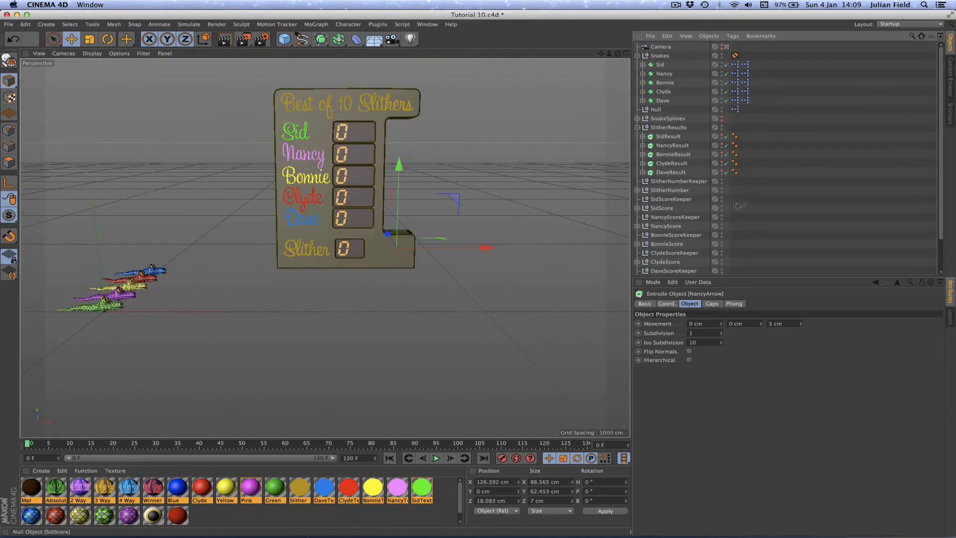
Open the ScoreBoard object's XPresso expression and add a Time node
{"action": "scroll", "coordinate": [938, 130], "scroll_direction": "down", "scroll_amount": 2}
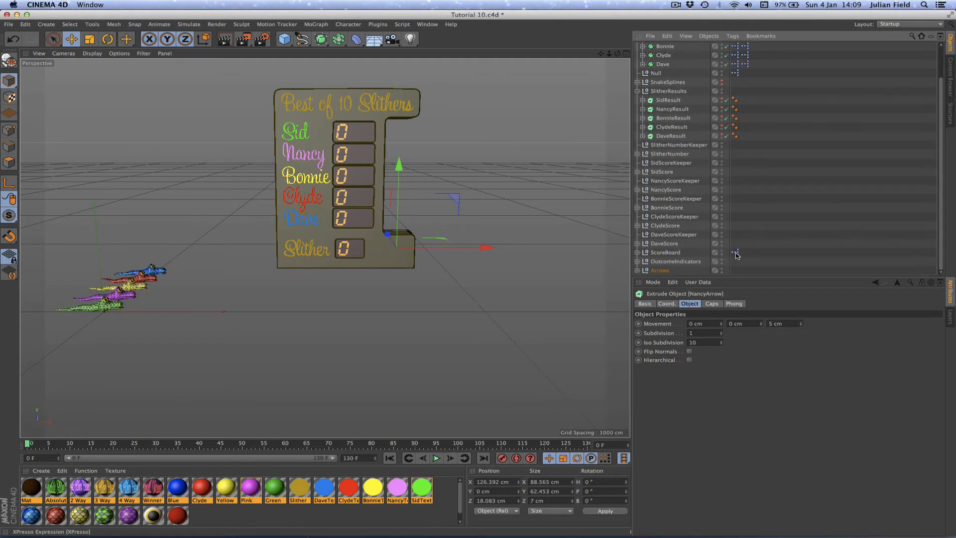
{"action": "double_click", "coordinate": [736, 253]}
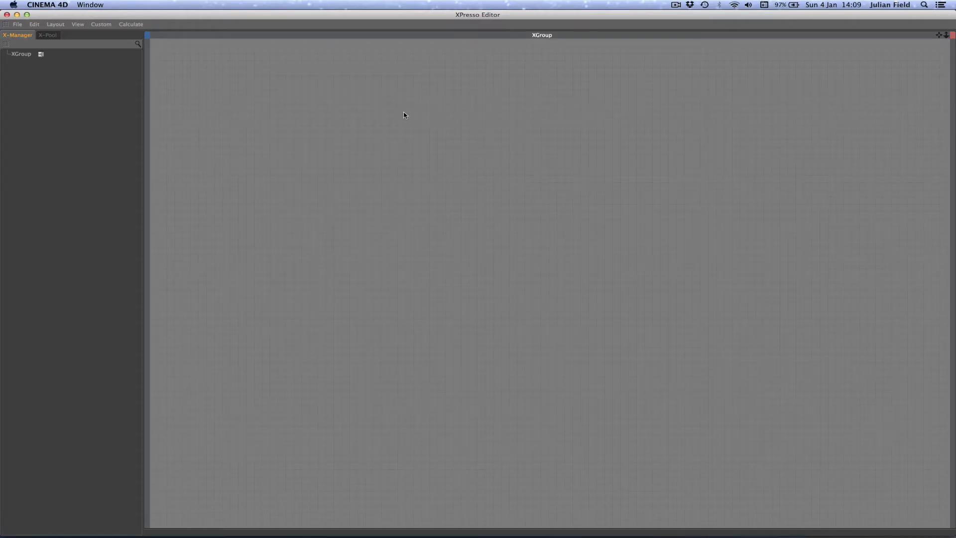
{"action": "right_click", "coordinate": [307, 112]}
{"action": "mouse_move", "coordinate": [328, 116]}
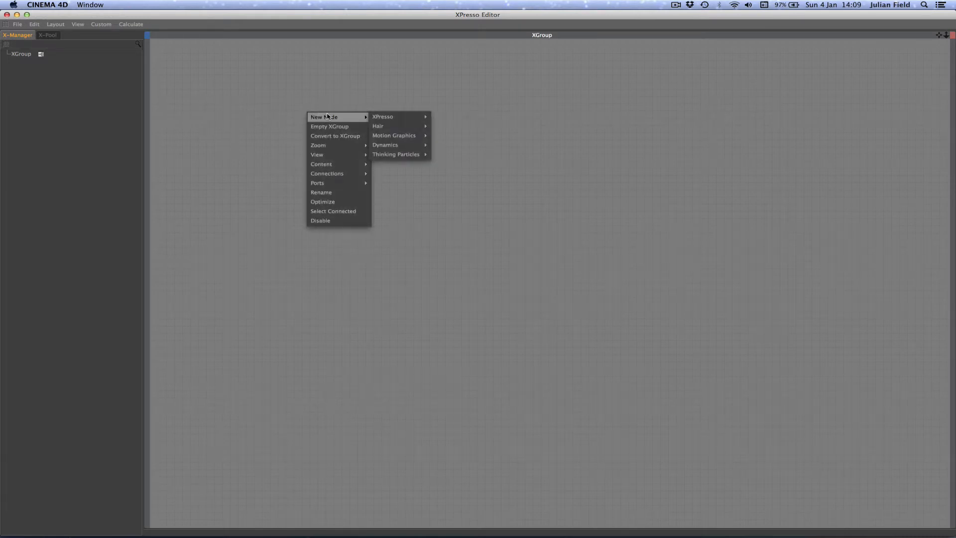
{"action": "mouse_move", "coordinate": [388, 117]}
{"action": "mouse_move", "coordinate": [443, 117]}
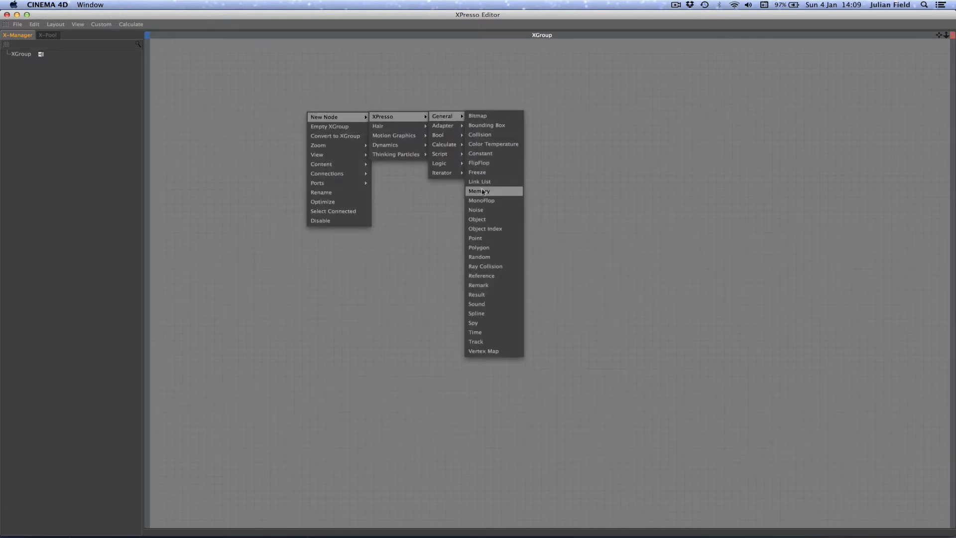
{"action": "left_click", "coordinate": [475, 333]}
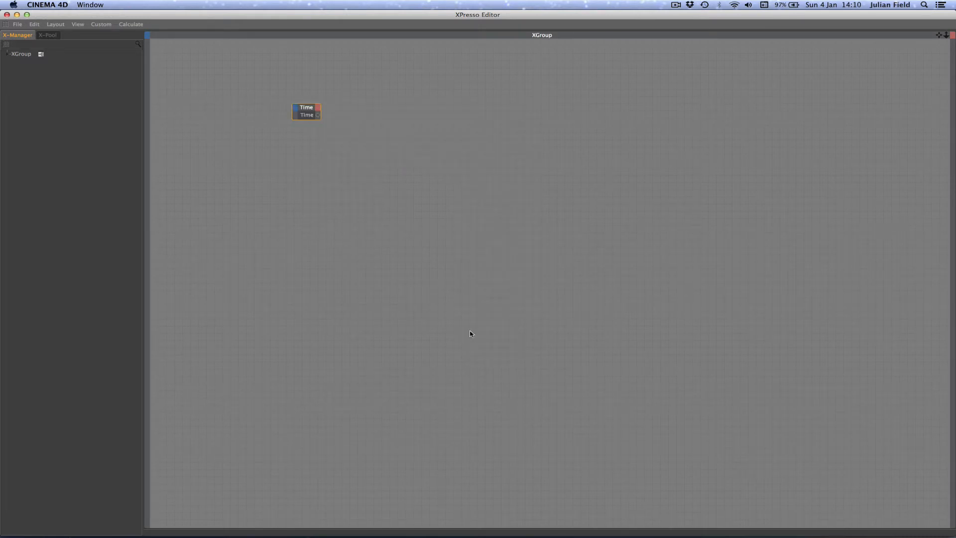
Add a Frame output port to the Time node and move the node further left in the XGroup
{"action": "left_click", "coordinate": [320, 108]}
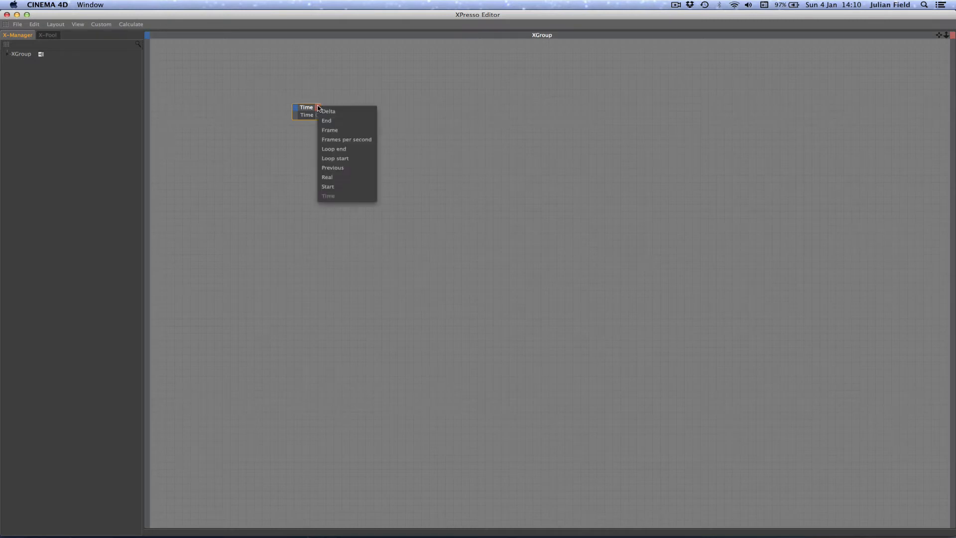
{"action": "left_click", "coordinate": [329, 131]}
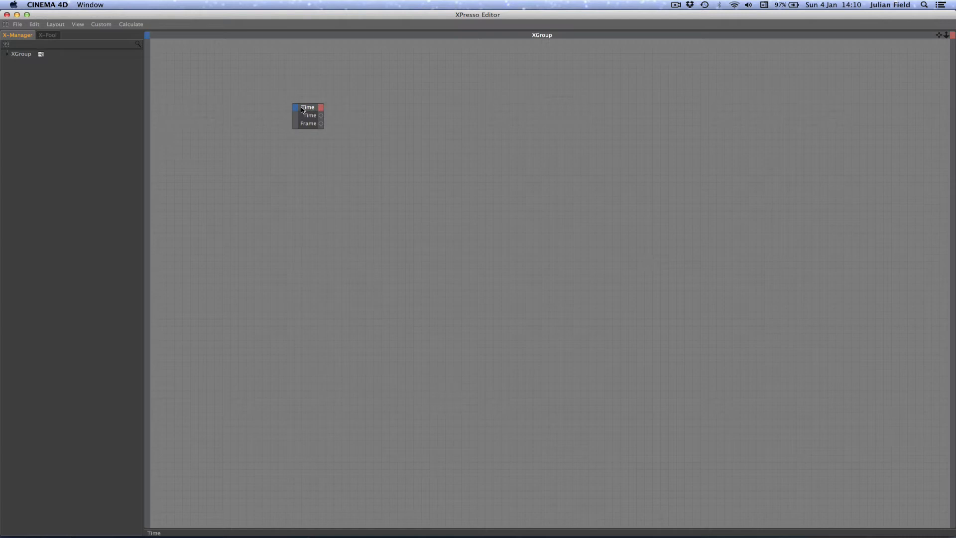
{"action": "left_click_drag", "start_coordinate": [302, 110], "coordinate": [238, 101]}
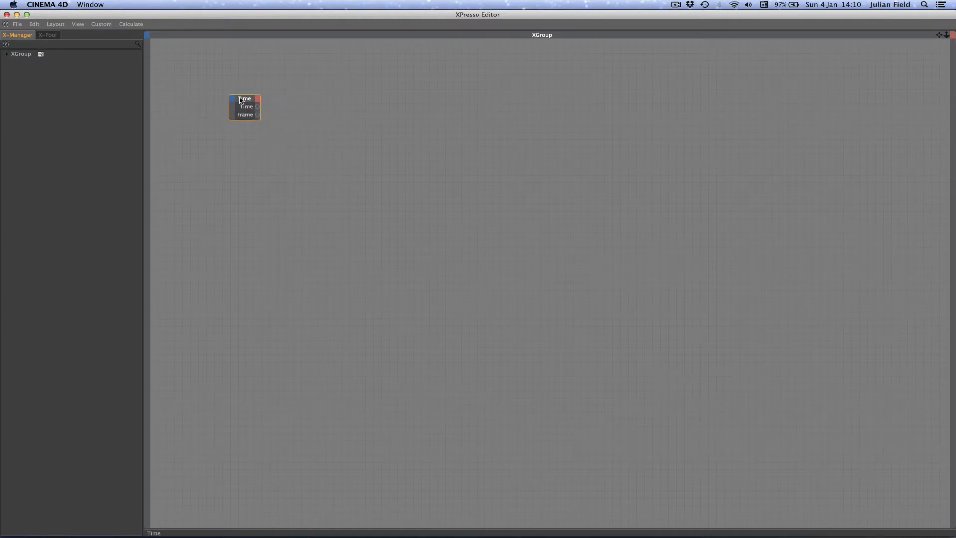
Add two Compare nodes, stacked one above the other to the right of the Time node
{"action": "right_click", "coordinate": [310, 114]}
{"action": "mouse_move", "coordinate": [327, 118]}
{"action": "mouse_move", "coordinate": [398, 119]}
{"action": "mouse_move", "coordinate": [458, 157]}
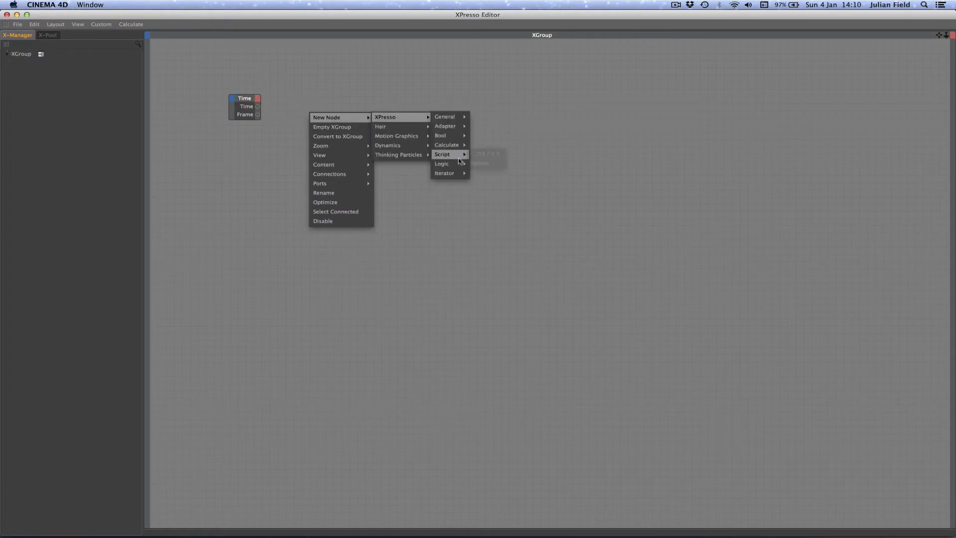
{"action": "left_click", "coordinate": [487, 163]}
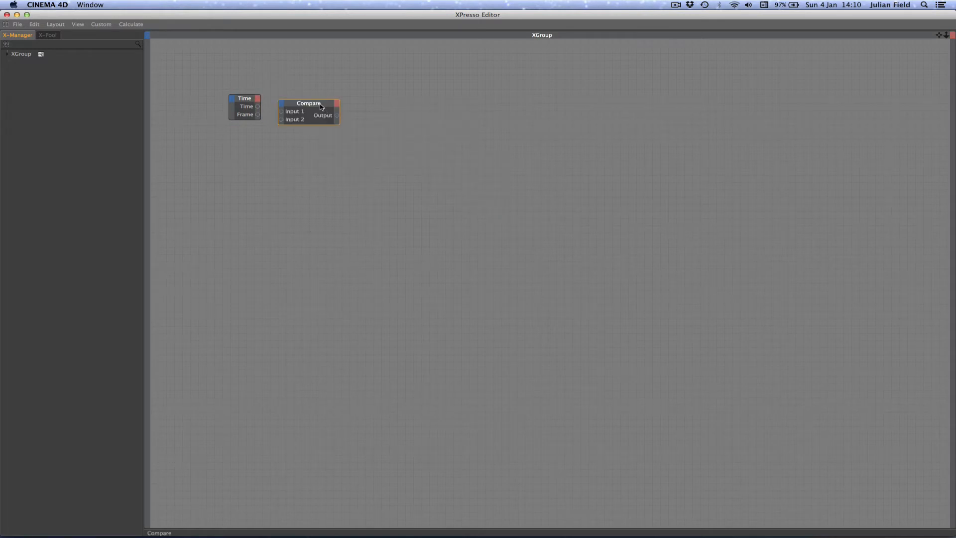
{"action": "left_click_drag", "start_coordinate": [322, 106], "coordinate": [310, 131]}
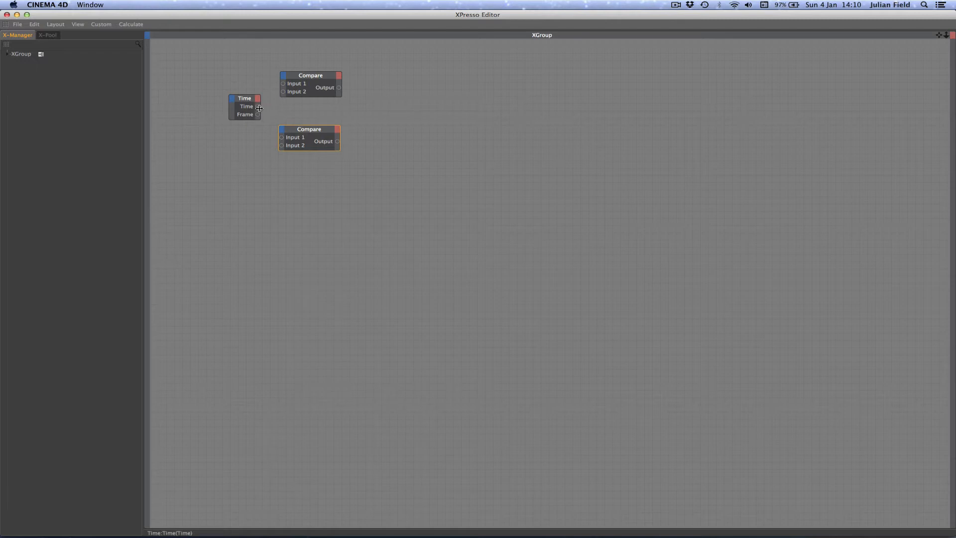
Reposition the Time node and connect its Frame output to Input 1 of the upper Compare node
{"action": "left_click_drag", "start_coordinate": [248, 98], "coordinate": [237, 84]}
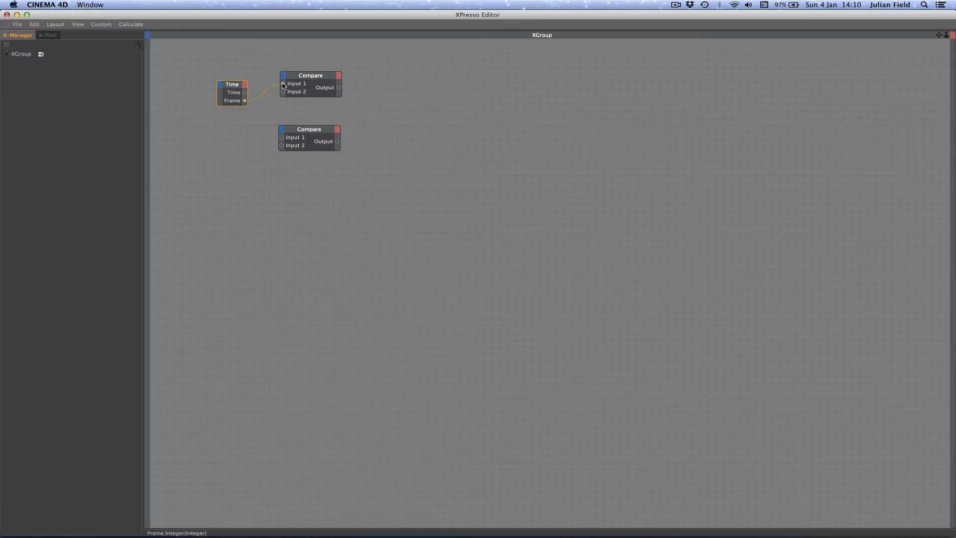
{"action": "left_click_drag", "start_coordinate": [283, 86], "coordinate": [284, 84]}
Set the upper Compare node's function to >= and its Input 2 value to 120
{"action": "left_click", "coordinate": [324, 78]}
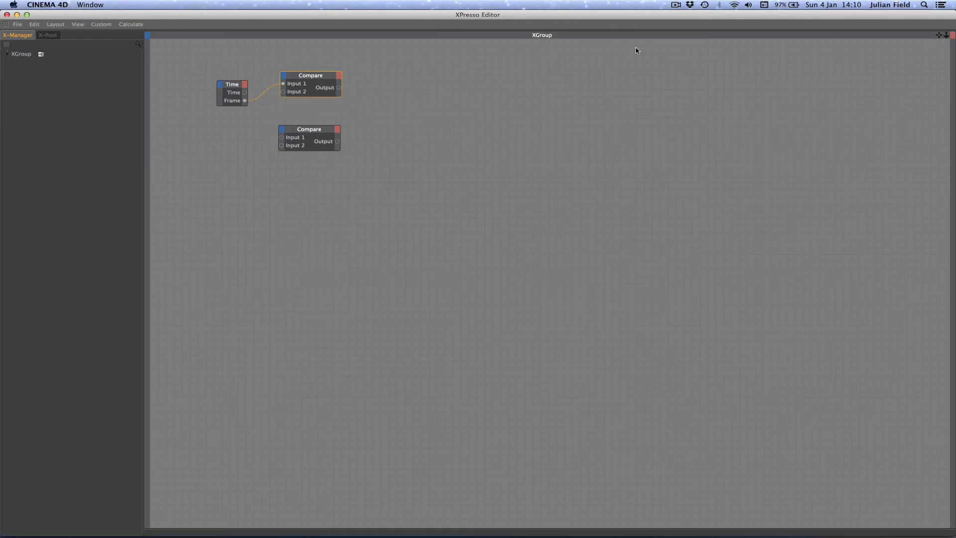
{"action": "left_click_drag", "start_coordinate": [705, 11], "coordinate": [414, 9]}
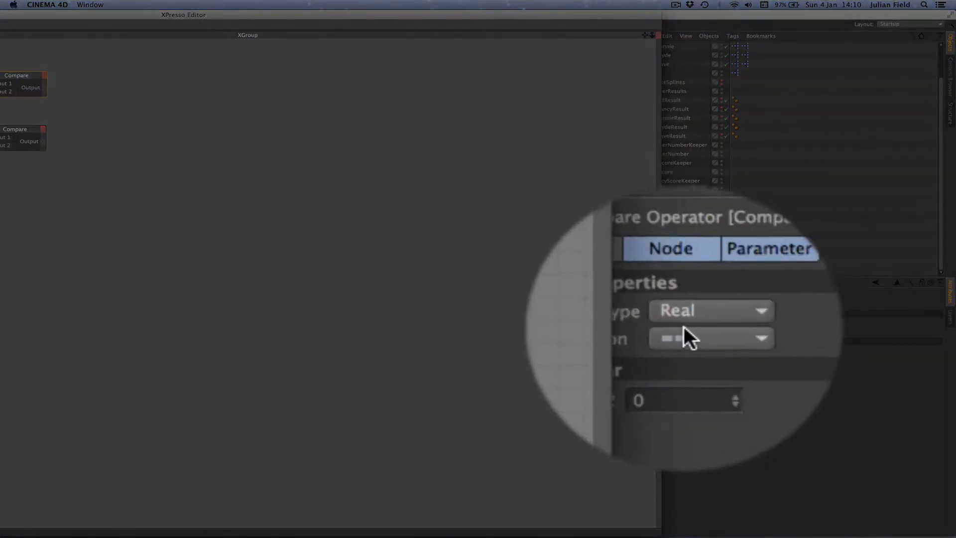
{"action": "left_click", "coordinate": [689, 331]}
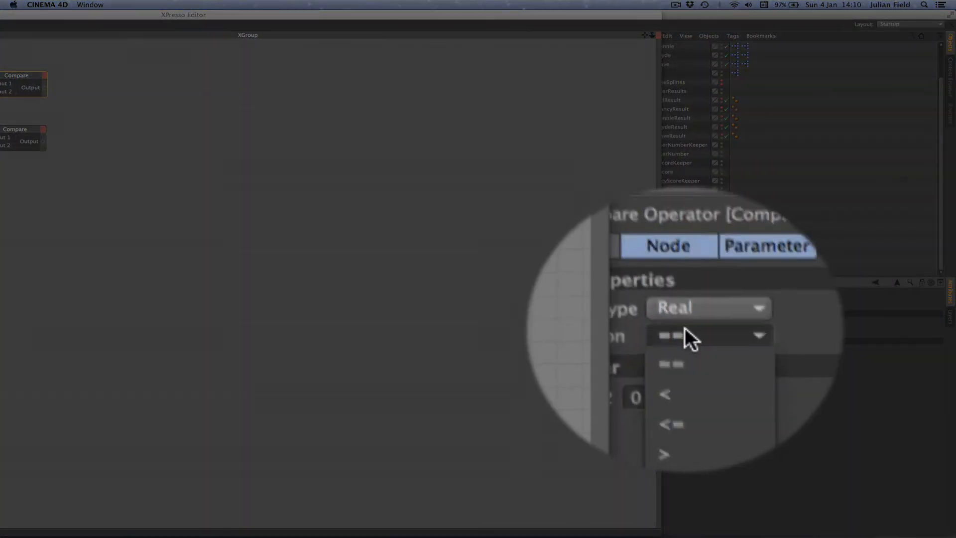
{"action": "left_click", "coordinate": [694, 411]}
{"action": "left_click", "coordinate": [649, 350]}
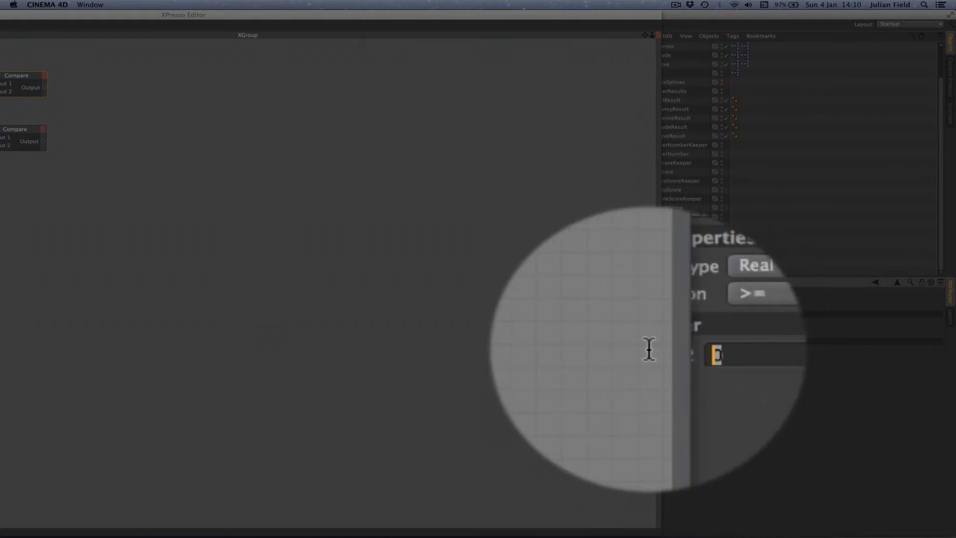
{"action": "type", "text": "120"}
{"action": "key", "text": "Return"}
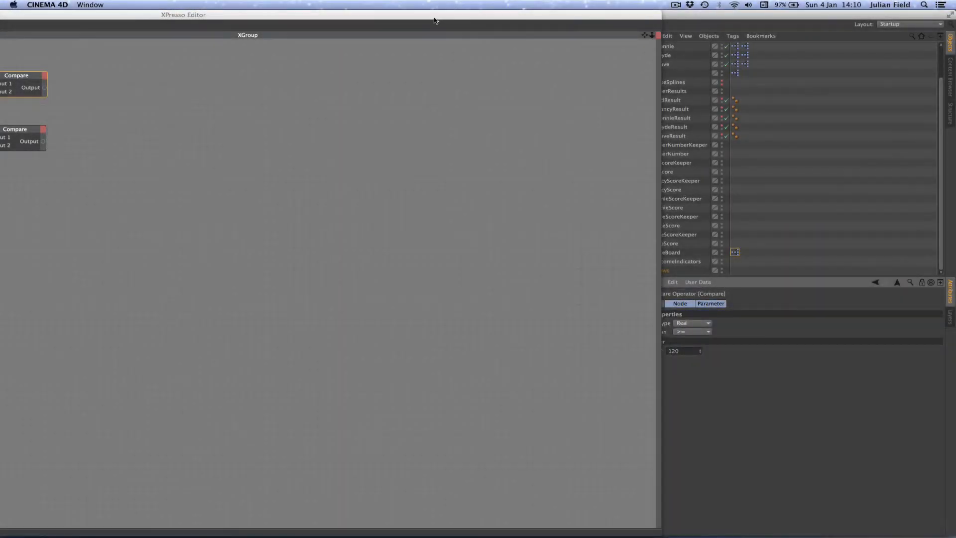
{"action": "left_click_drag", "start_coordinate": [436, 15], "coordinate": [606, 4]}
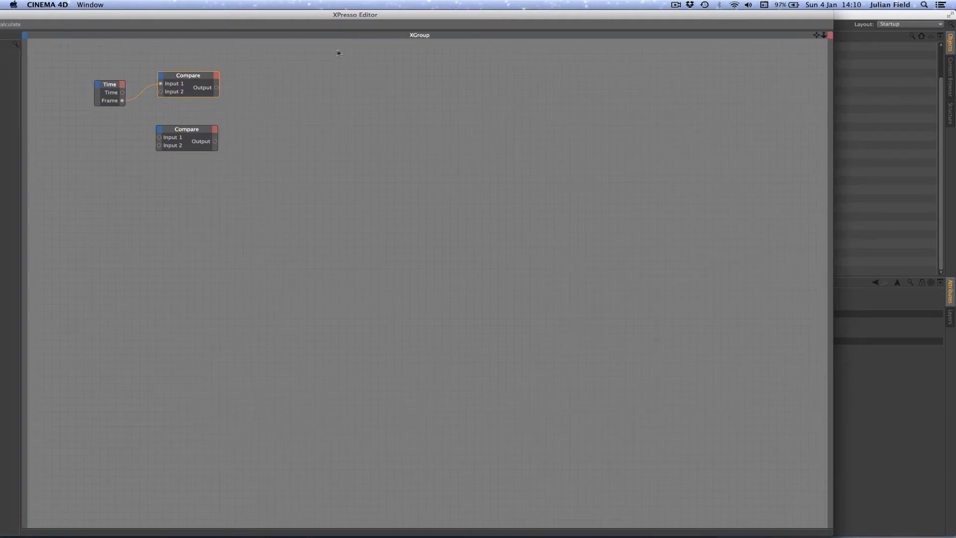
{"action": "left_click_drag", "start_coordinate": [406, 20], "coordinate": [204, 3]}
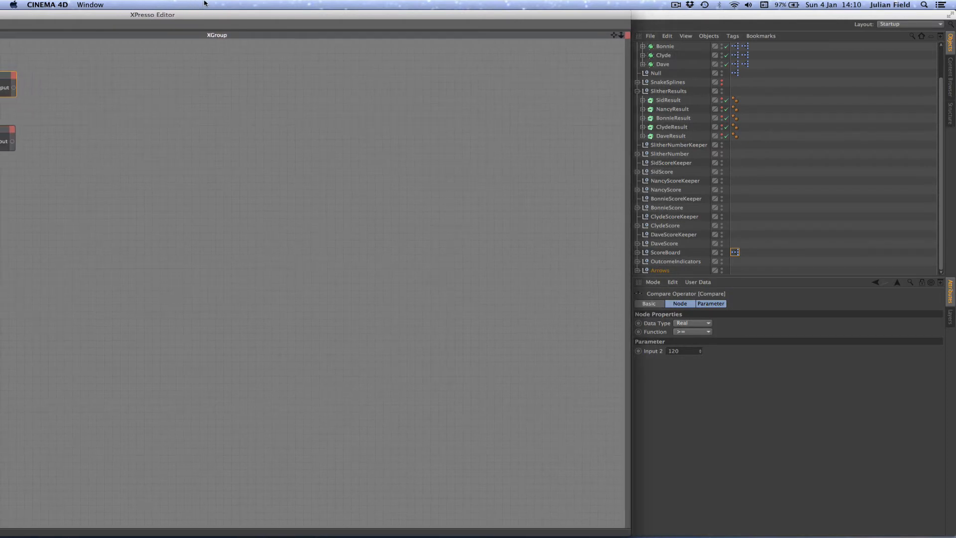
Add a SlitherNumberKeeper node to the left of the lower Compare node, with a Position . Y output and its full name showing
{"action": "left_click_drag", "start_coordinate": [616, 36], "coordinate": [804, 29]}
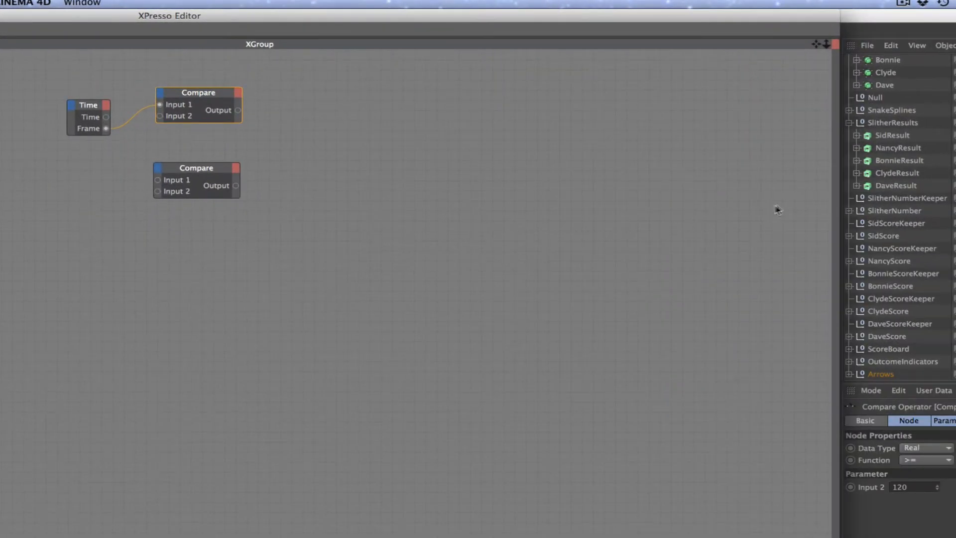
{"action": "left_click_drag", "start_coordinate": [902, 200], "coordinate": [475, 214]}
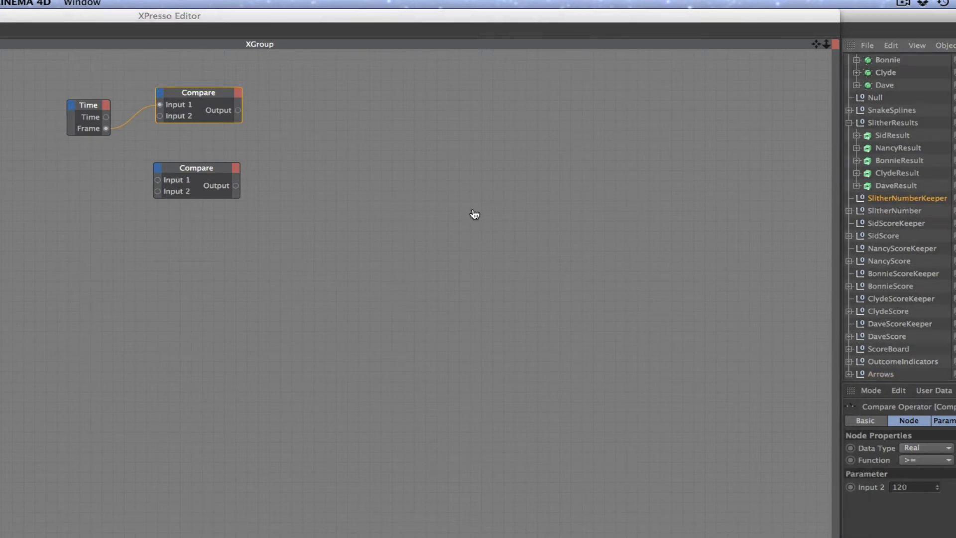
{"action": "left_click_drag", "start_coordinate": [73, 213], "coordinate": [50, 185]}
{"action": "left_click", "coordinate": [76, 177]}
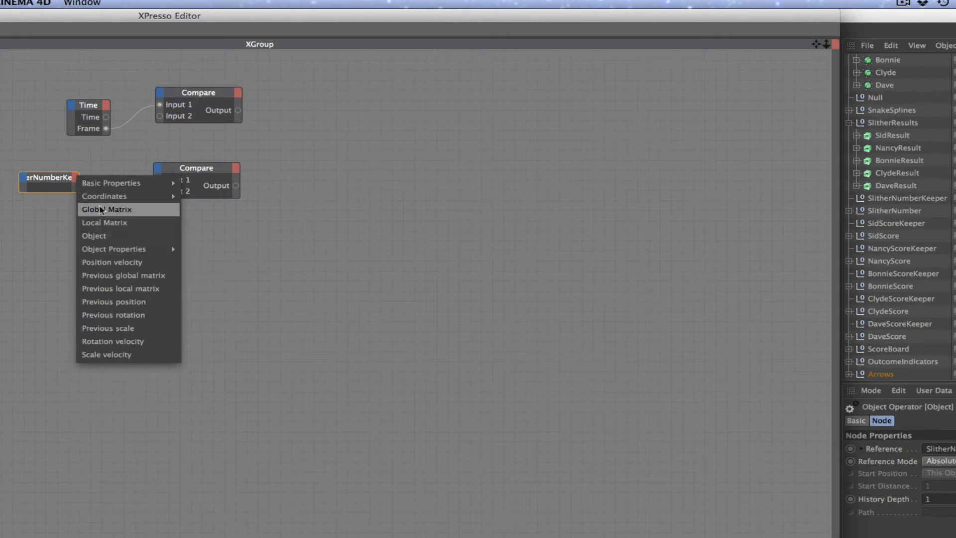
{"action": "mouse_move", "coordinate": [143, 198]}
{"action": "mouse_move", "coordinate": [214, 235]}
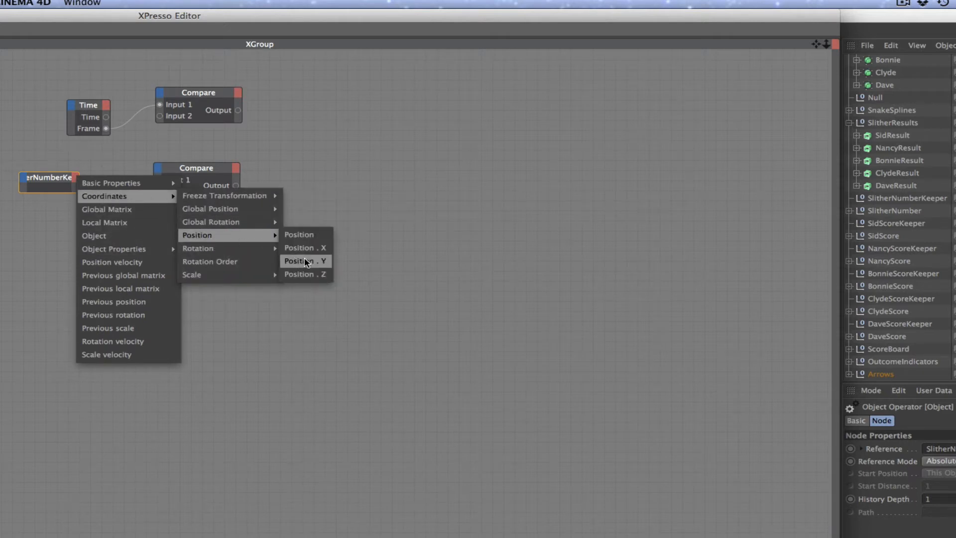
{"action": "left_click", "coordinate": [311, 261]}
{"action": "left_click", "coordinate": [83, 189]}
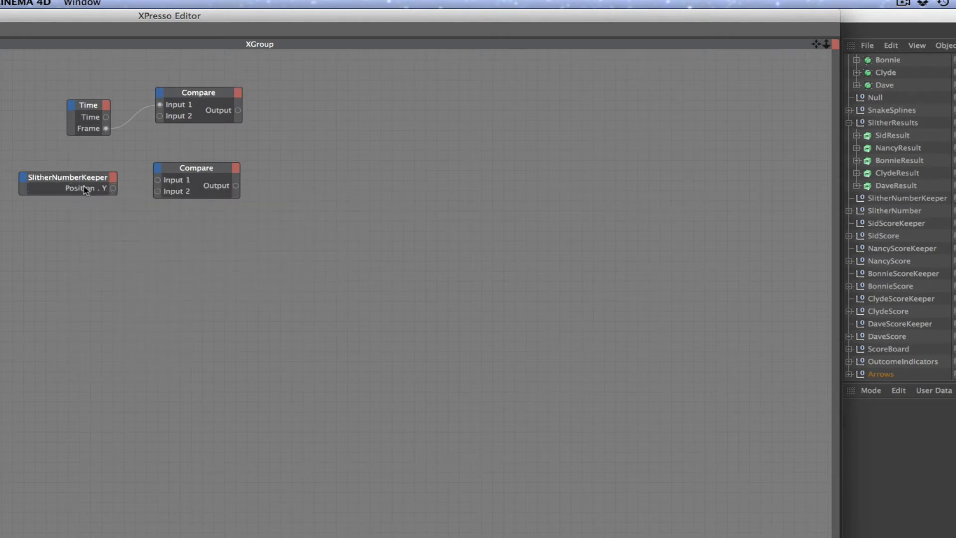
Connect SlitherNumberKeeper's Position . Y to Input 1 of the lower Compare node and set that node's Input 2 value to 10
{"action": "left_click_drag", "start_coordinate": [112, 189], "coordinate": [153, 184]}
{"action": "left_click", "coordinate": [183, 172]}
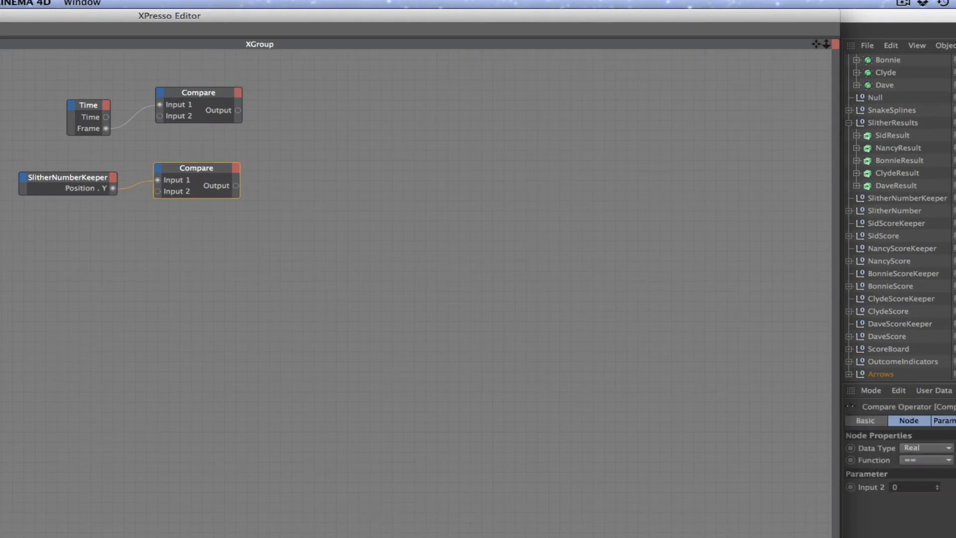
{"action": "double_click", "coordinate": [918, 488]}
{"action": "type", "text": "10"}
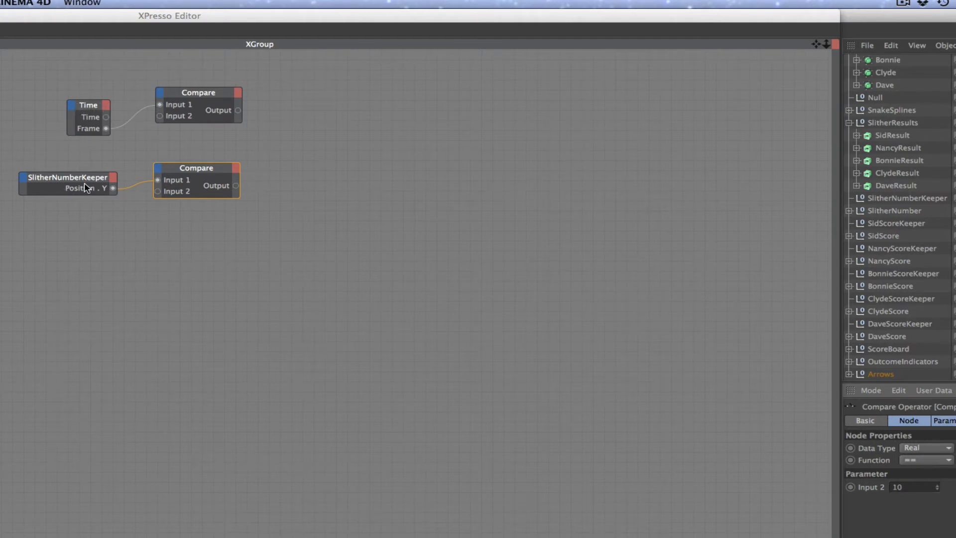
Add a Boole node to the right of the two Compare nodes and connect both Compare outputs to its inputs
{"action": "right_click", "coordinate": [307, 132]}
{"action": "mouse_move", "coordinate": [329, 135]}
{"action": "mouse_move", "coordinate": [411, 135]}
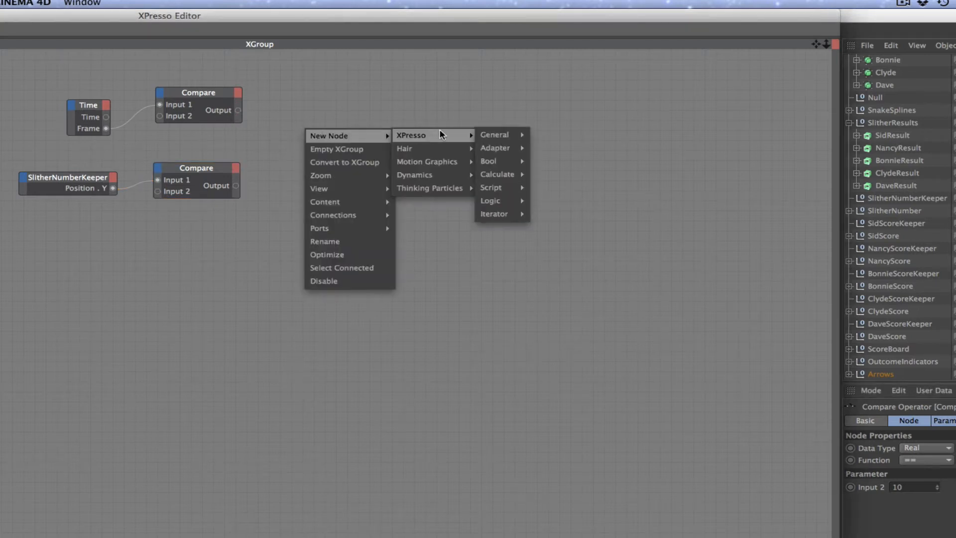
{"action": "mouse_move", "coordinate": [486, 138]}
{"action": "mouse_move", "coordinate": [508, 161]}
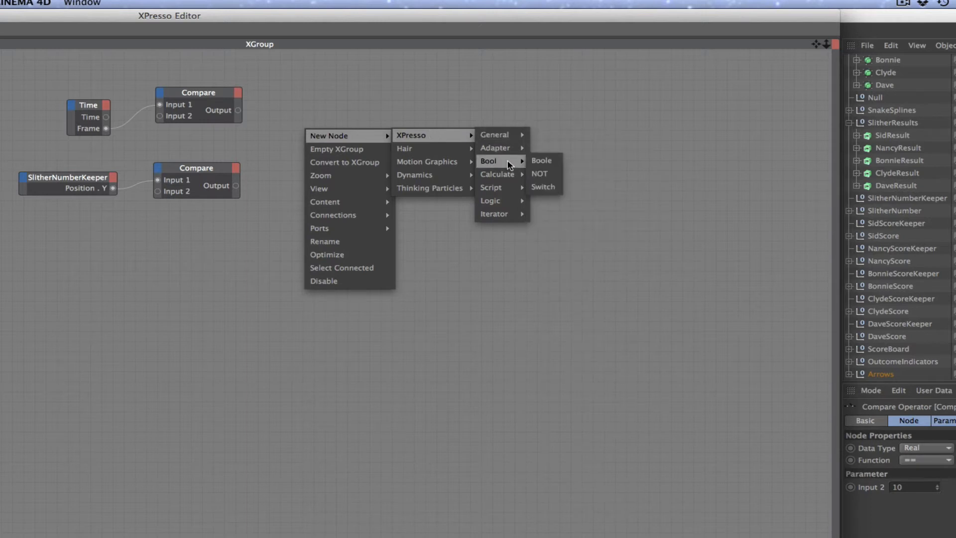
{"action": "left_click", "coordinate": [543, 159]}
{"action": "left_click_drag", "start_coordinate": [304, 118], "coordinate": [307, 139]}
{"action": "left_click_drag", "start_coordinate": [237, 111], "coordinate": [274, 148]}
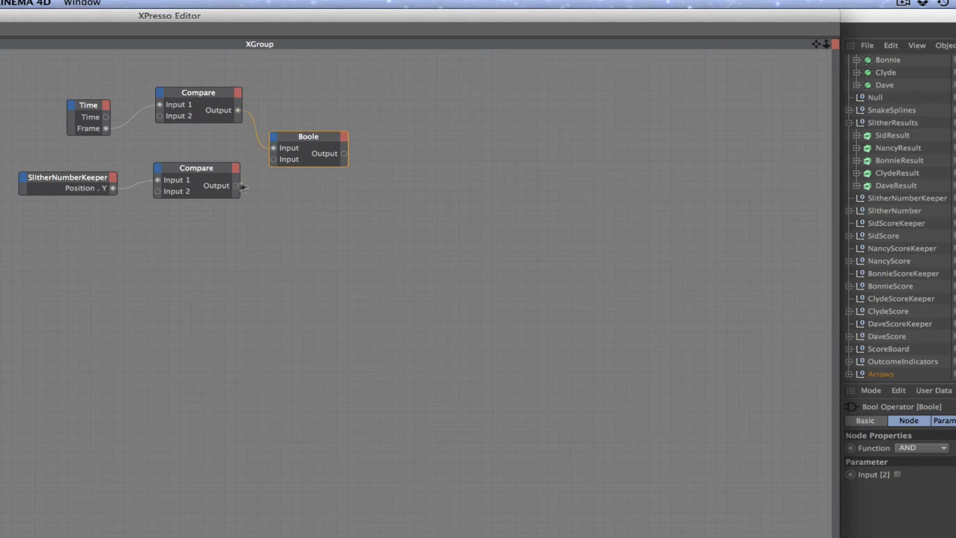
{"action": "left_click_drag", "start_coordinate": [237, 185], "coordinate": [301, 135]}
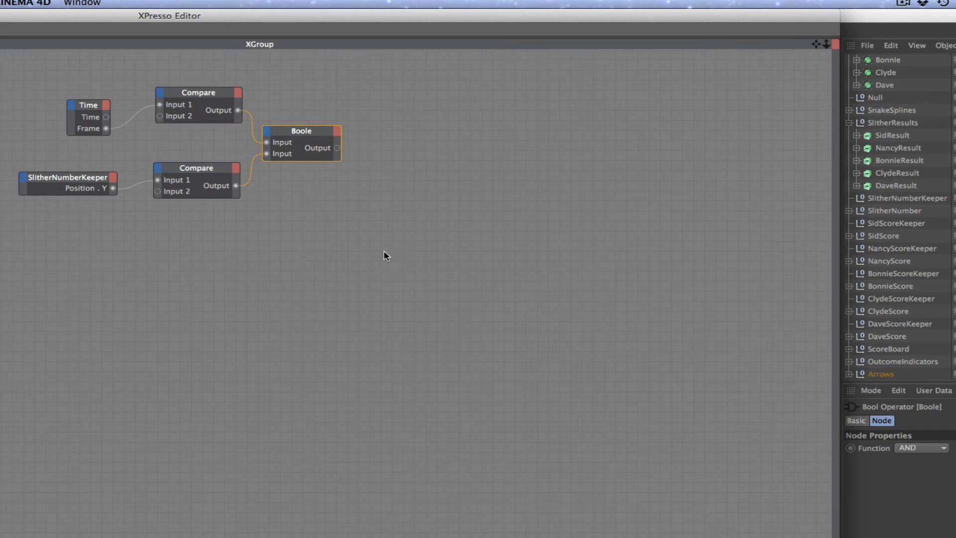
Add nodes for the Sid, Nancy, Bonnie, Clyde and Dave ScoreKeeper nulls to the empty area below the Compare nodes
{"action": "left_click", "coordinate": [886, 224]}
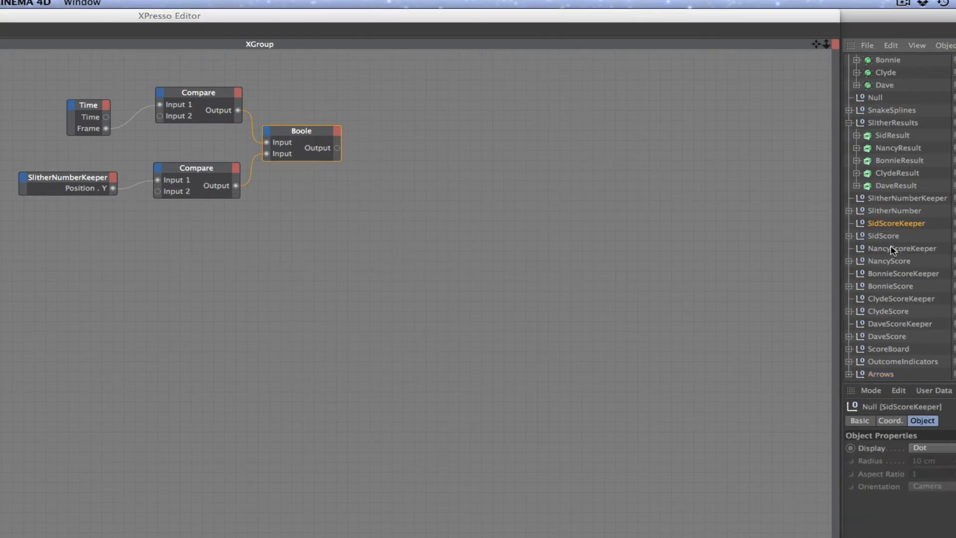
{"action": "left_click", "coordinate": [891, 249], "text": "ctrl"}
{"action": "left_click", "coordinate": [893, 275], "text": "ctrl"}
{"action": "left_click", "coordinate": [903, 300], "text": "ctrl"}
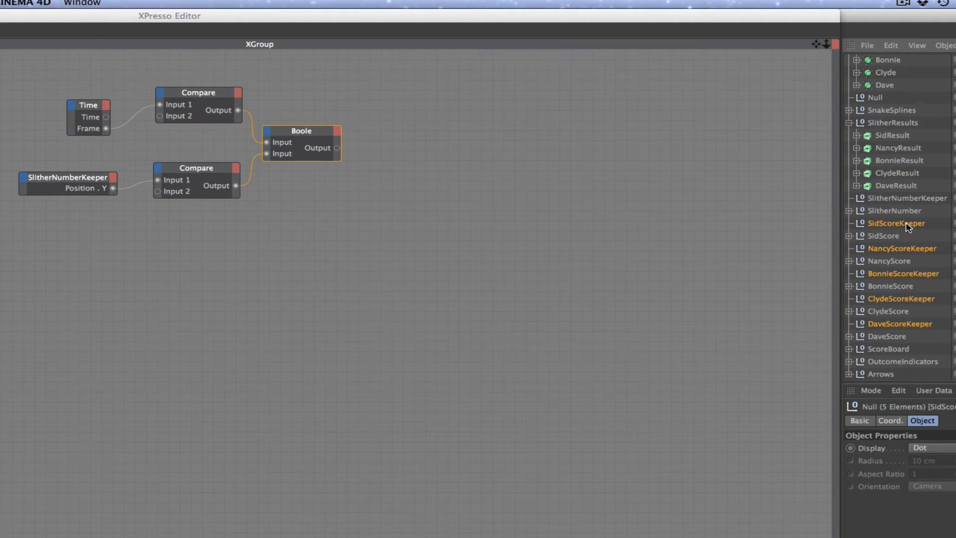
{"action": "left_click_drag", "start_coordinate": [907, 227], "coordinate": [234, 424]}
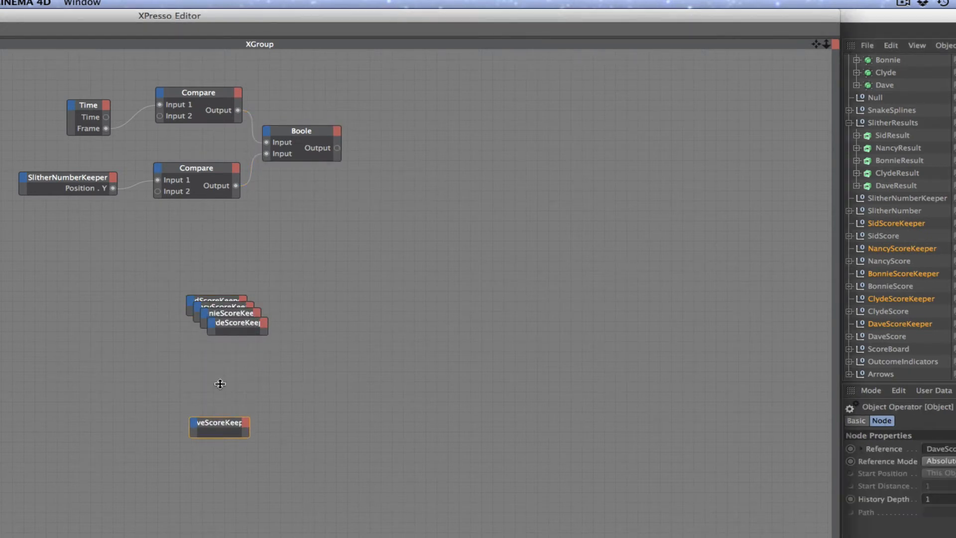
Spread the five ScoreKeeper nodes into a vertical column and move the whole group slightly down and to the left
{"action": "left_click", "coordinate": [249, 320]}
{"action": "left_click_drag", "start_coordinate": [244, 328], "coordinate": [226, 394]}
{"action": "left_click_drag", "start_coordinate": [229, 319], "coordinate": [216, 361]}
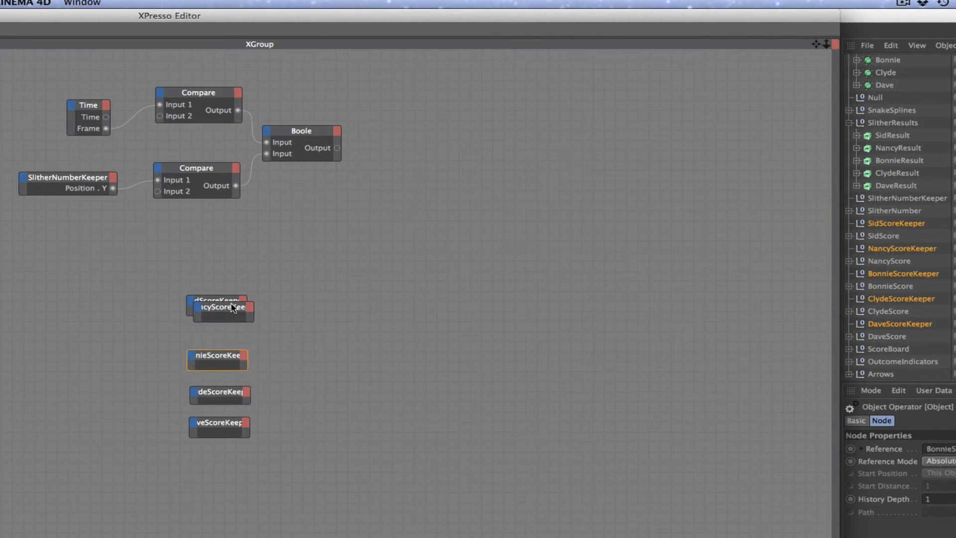
{"action": "left_click_drag", "start_coordinate": [234, 307], "coordinate": [228, 330]}
{"action": "left_click_drag", "start_coordinate": [297, 294], "coordinate": [225, 431]}
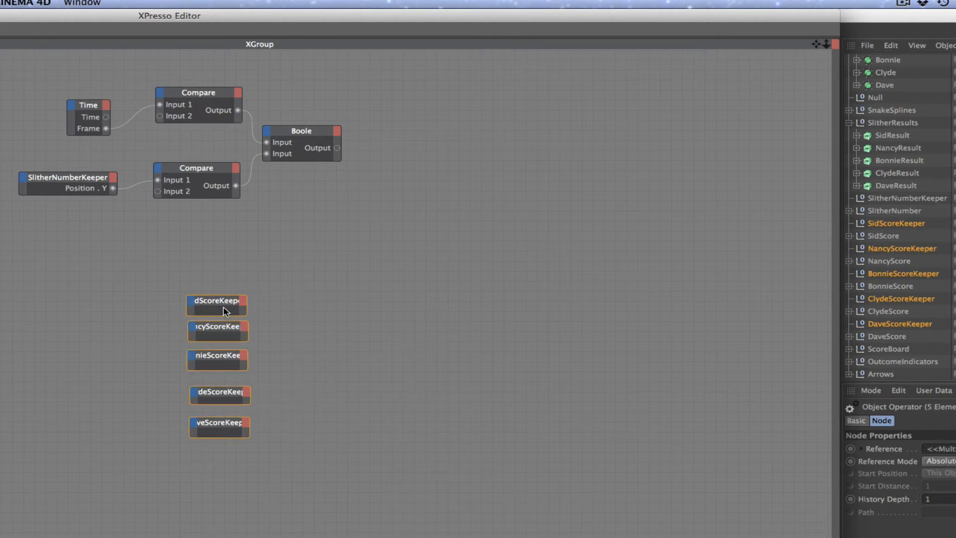
{"action": "left_click_drag", "start_coordinate": [223, 308], "coordinate": [205, 347]}
{"action": "left_click", "coordinate": [241, 348]}
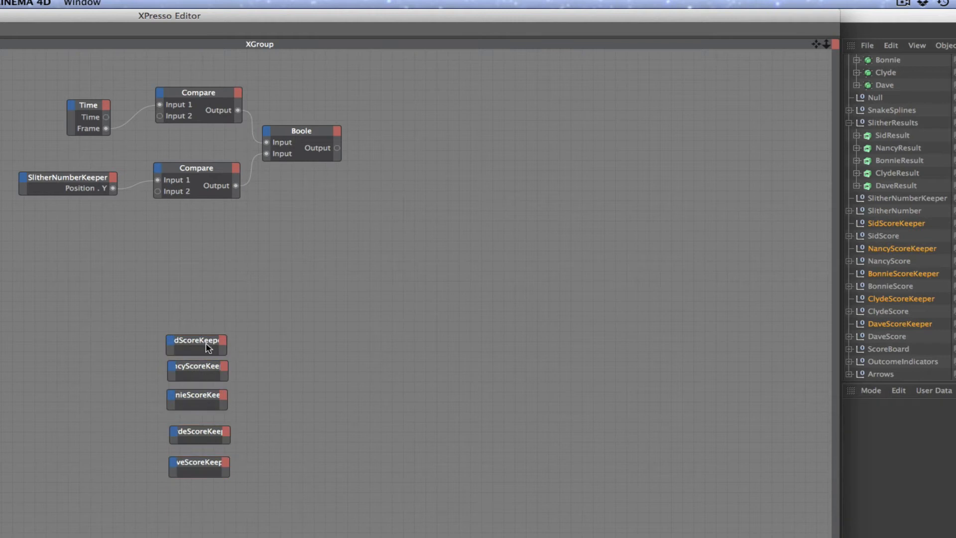
Expand the five ScoreKeeper nodes so their full names fit
{"action": "double_click", "coordinate": [207, 343]}
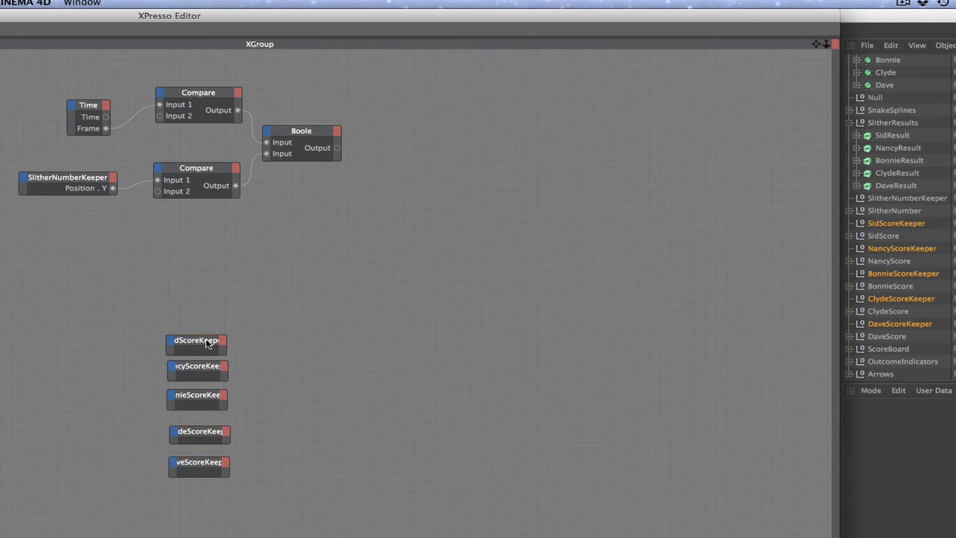
{"action": "double_click", "coordinate": [206, 367]}
{"action": "double_click", "coordinate": [206, 398]}
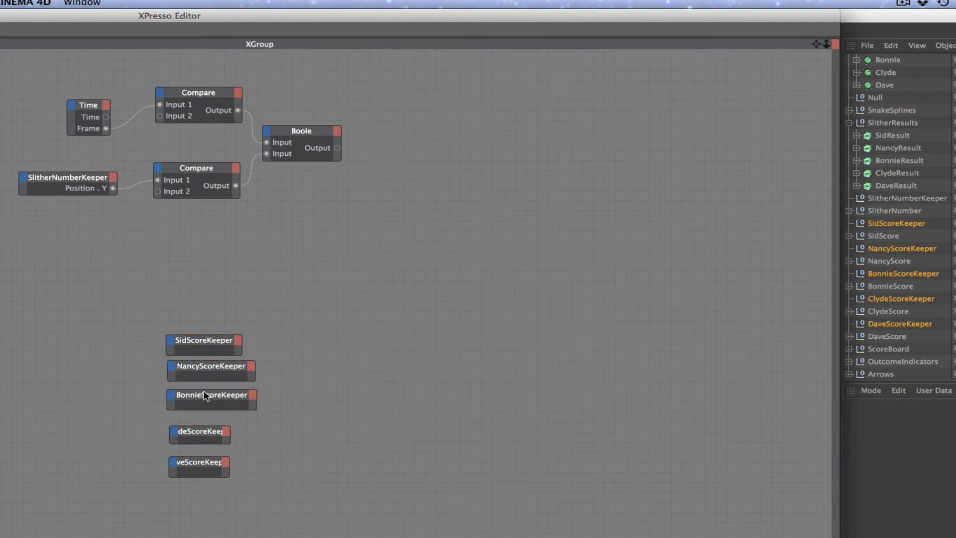
{"action": "double_click", "coordinate": [205, 437]}
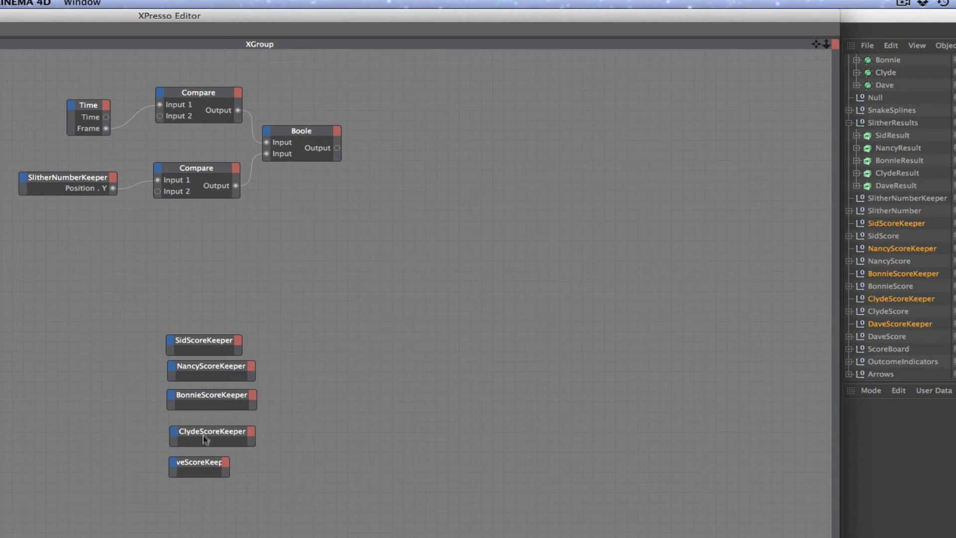
{"action": "double_click", "coordinate": [205, 464]}
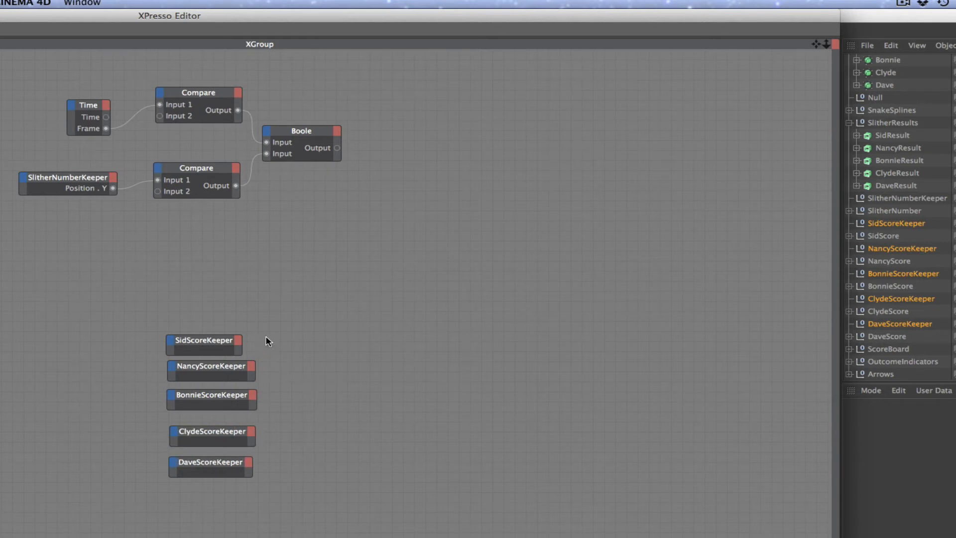
Add a Position . Y output port to the SidScoreKeeper and NancyScoreKeeper nodes
{"action": "left_click", "coordinate": [239, 341]}
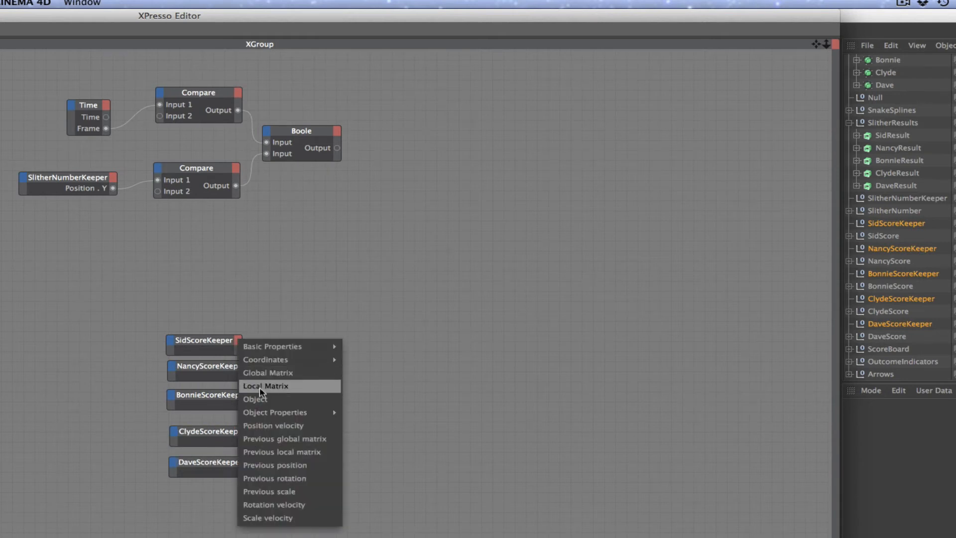
{"action": "mouse_move", "coordinate": [299, 360]}
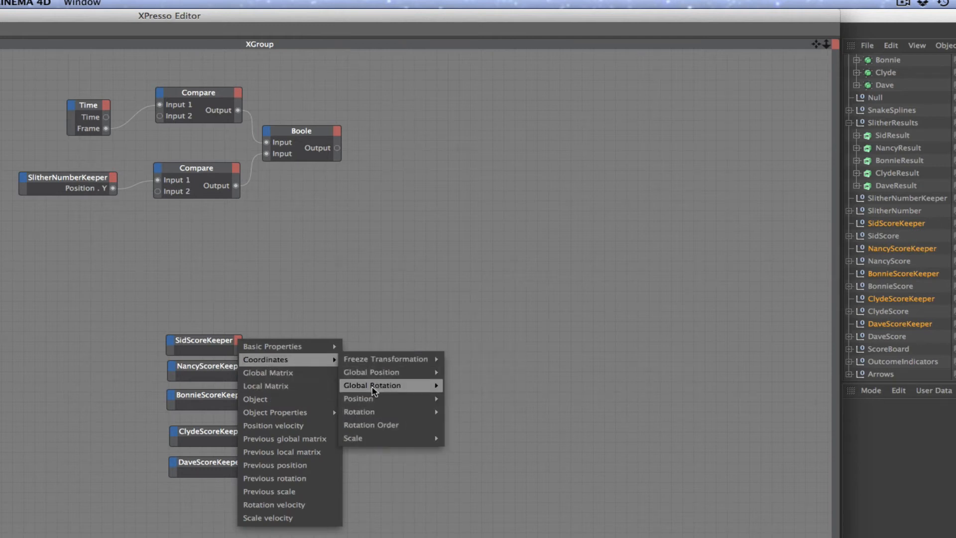
{"action": "mouse_move", "coordinate": [374, 398]}
{"action": "left_click", "coordinate": [460, 424]}
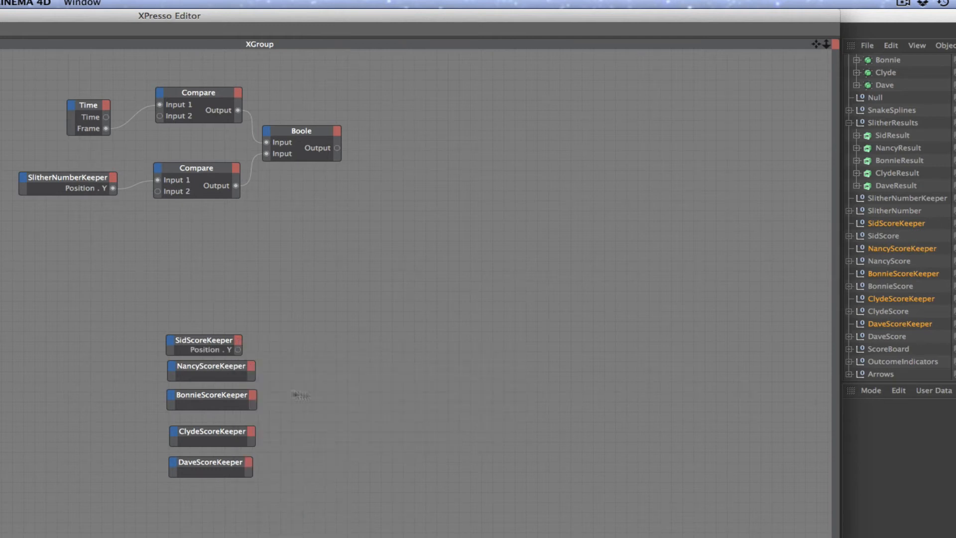
{"action": "left_click", "coordinate": [252, 369]}
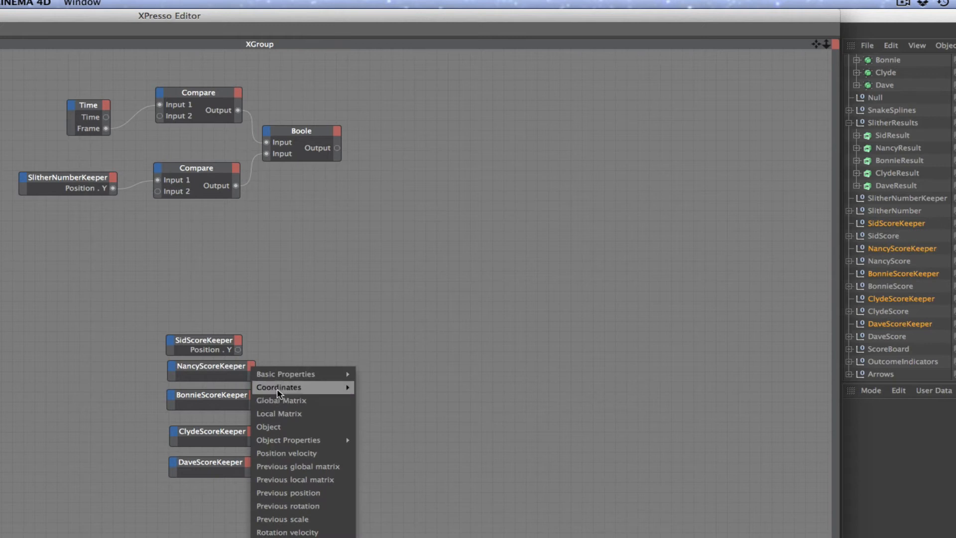
{"action": "mouse_move", "coordinate": [279, 388]}
{"action": "mouse_move", "coordinate": [365, 428]}
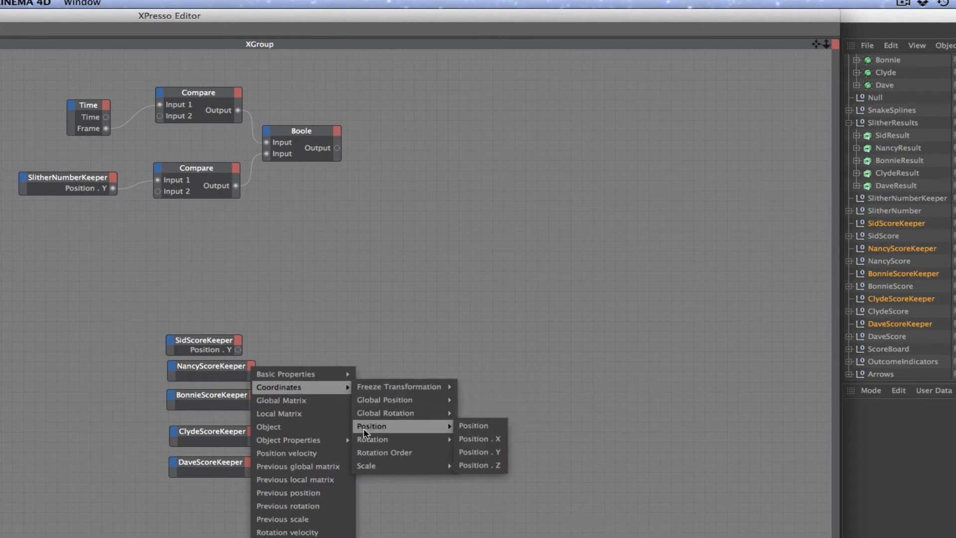
{"action": "left_click", "coordinate": [476, 452]}
Add a Position . Y output port to the BonnieScoreKeeper and ClydeScoreKeeper nodes
{"action": "left_click", "coordinate": [253, 398]}
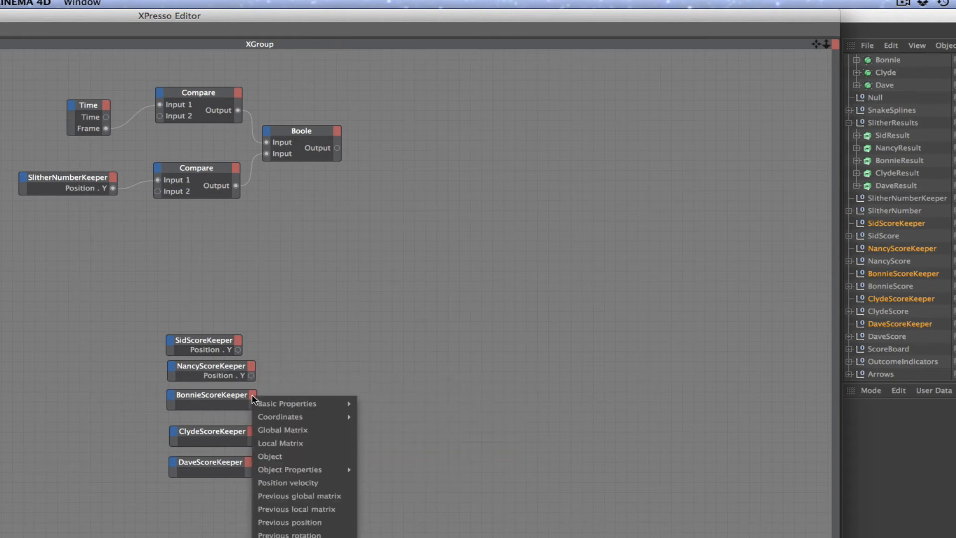
{"action": "mouse_move", "coordinate": [276, 418]}
{"action": "mouse_move", "coordinate": [395, 456]}
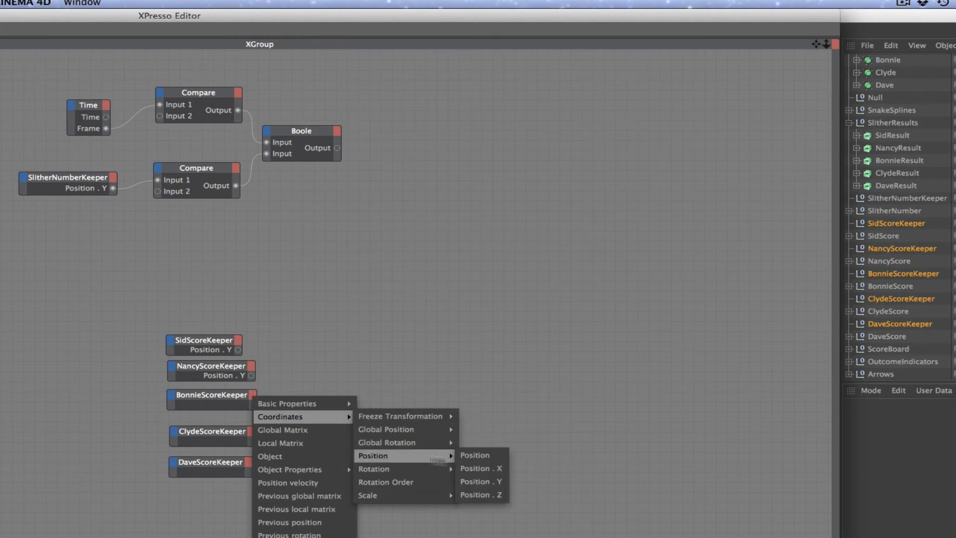
{"action": "left_click", "coordinate": [488, 476]}
{"action": "left_click", "coordinate": [253, 437]}
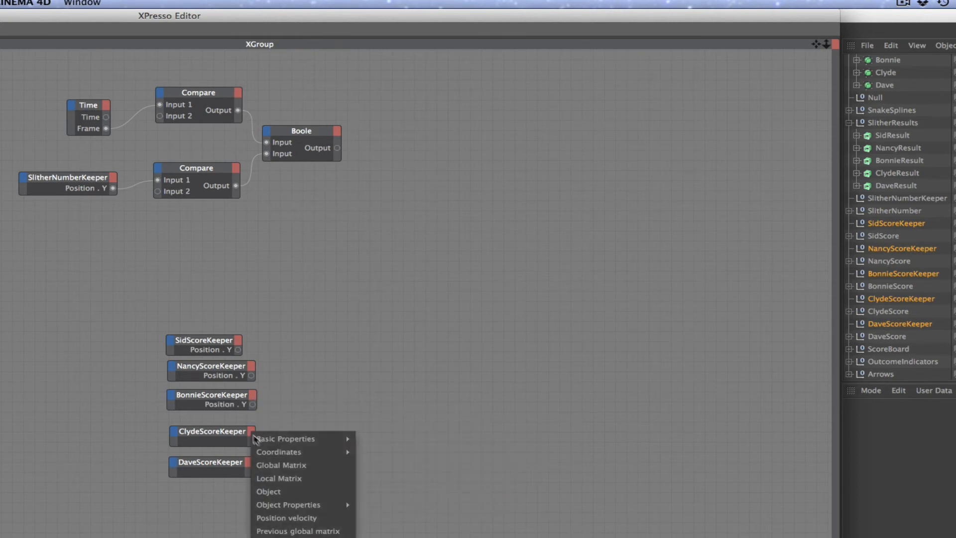
{"action": "mouse_move", "coordinate": [279, 452]}
{"action": "mouse_move", "coordinate": [374, 491]}
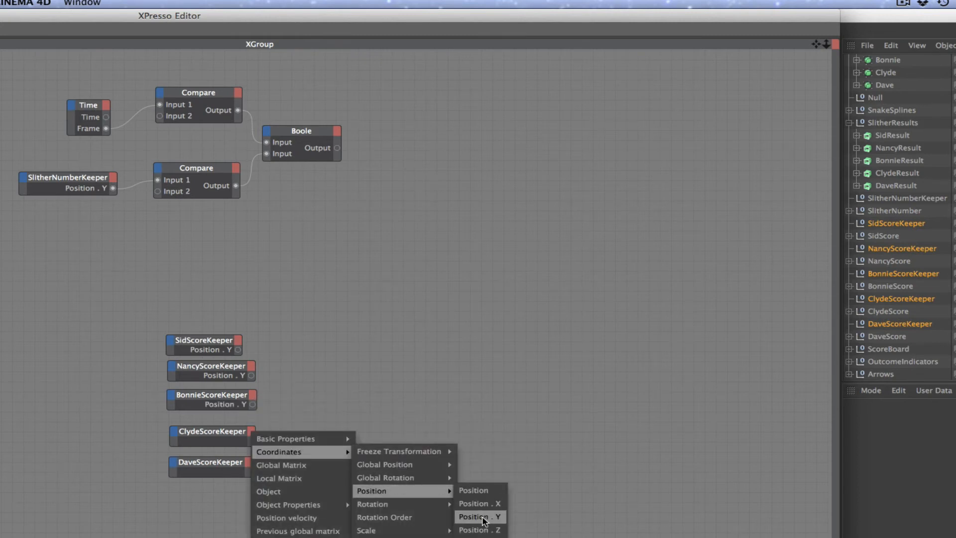
{"action": "left_click", "coordinate": [487, 517]}
Add a Position . Y output port to the DaveScoreKeeper node and nudge the SidScoreKeeper node slightly up
{"action": "left_click", "coordinate": [250, 463]}
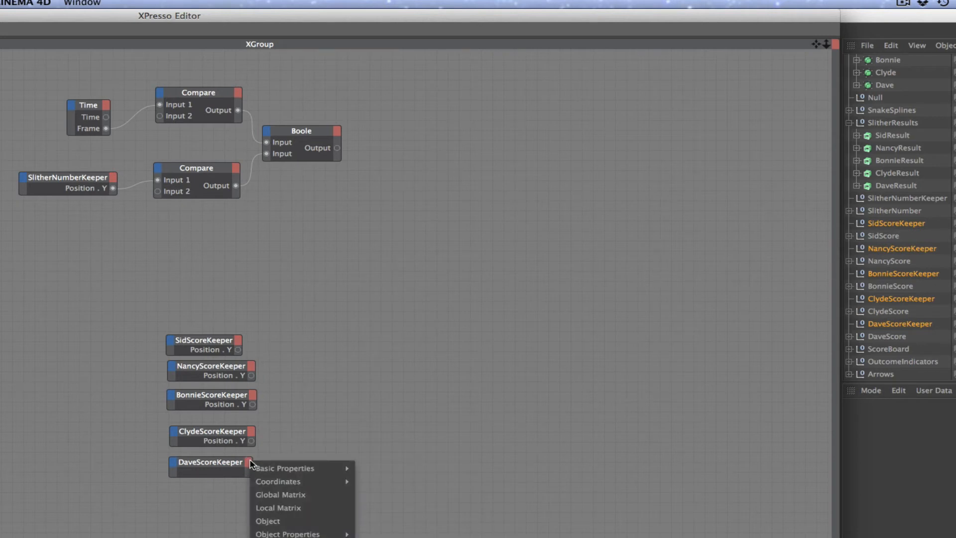
{"action": "mouse_move", "coordinate": [279, 481]}
{"action": "mouse_move", "coordinate": [371, 532]}
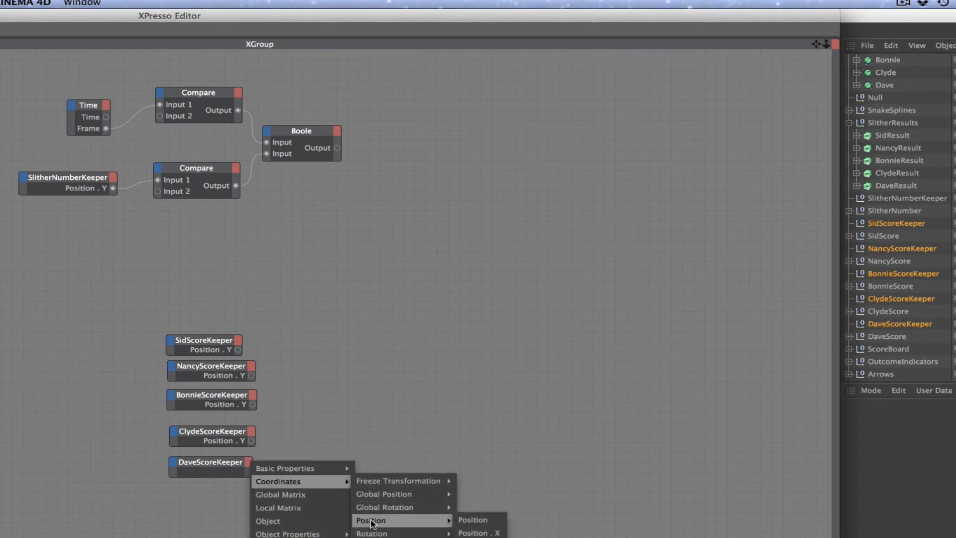
{"action": "left_click", "coordinate": [476, 519]}
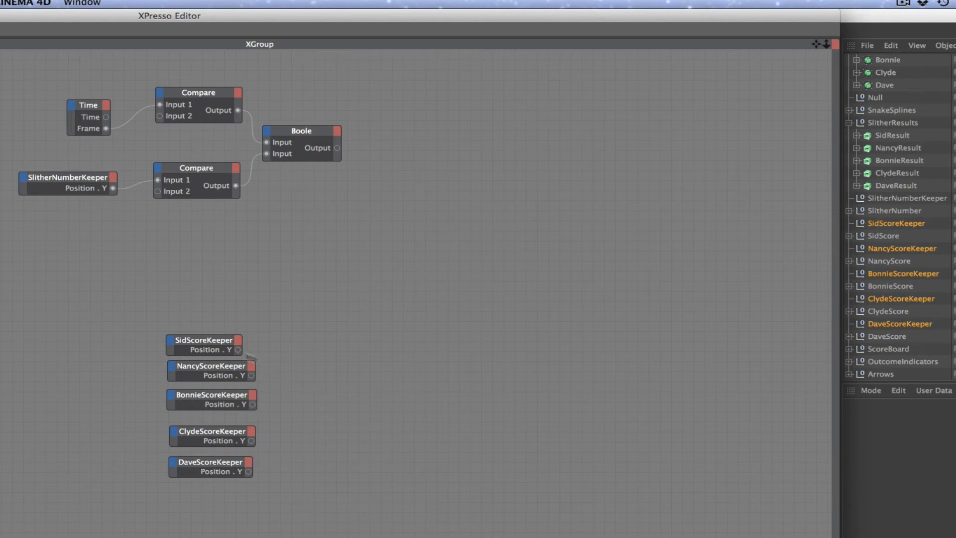
{"action": "left_click_drag", "start_coordinate": [204, 345], "coordinate": [205, 342]}
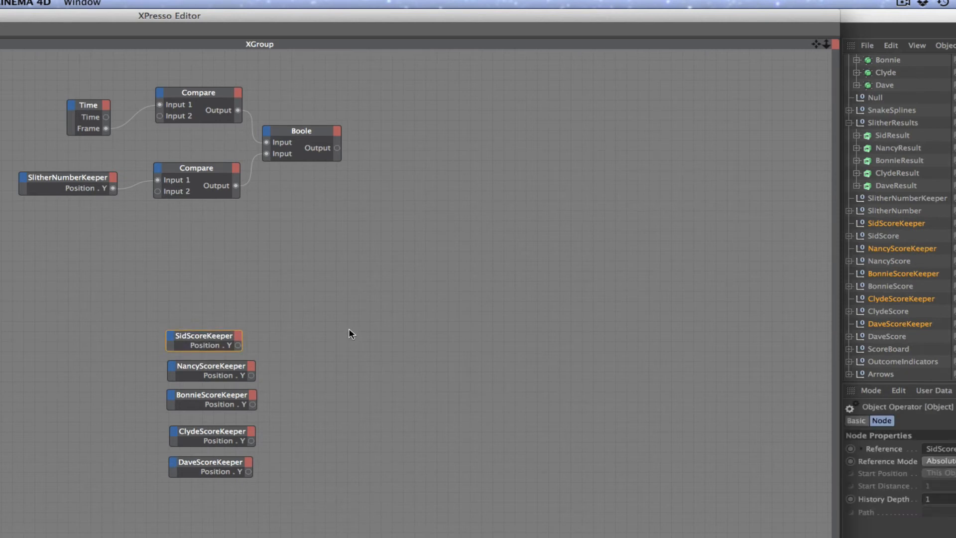
Add a Condition logic node to the XGroup beside the ScoreKeeper nodes
{"action": "right_click", "coordinate": [344, 324]}
{"action": "mouse_move", "coordinate": [395, 328]}
{"action": "mouse_move", "coordinate": [464, 336]}
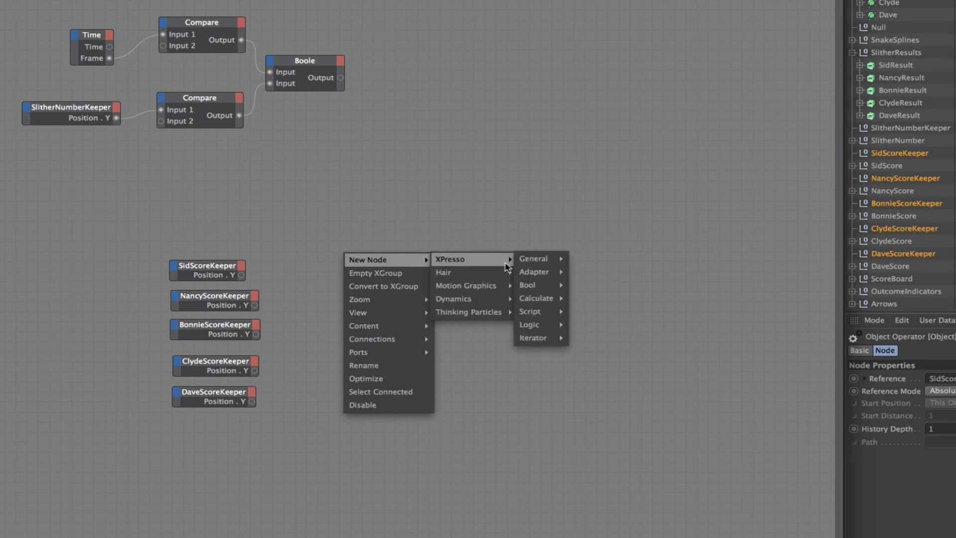
{"action": "mouse_move", "coordinate": [538, 264]}
{"action": "mouse_move", "coordinate": [534, 326]}
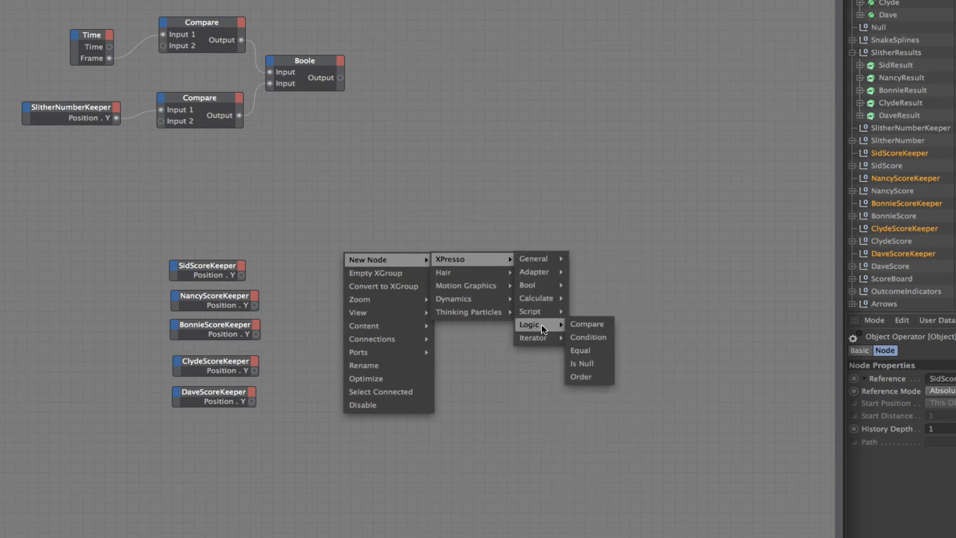
{"action": "left_click", "coordinate": [585, 337]}
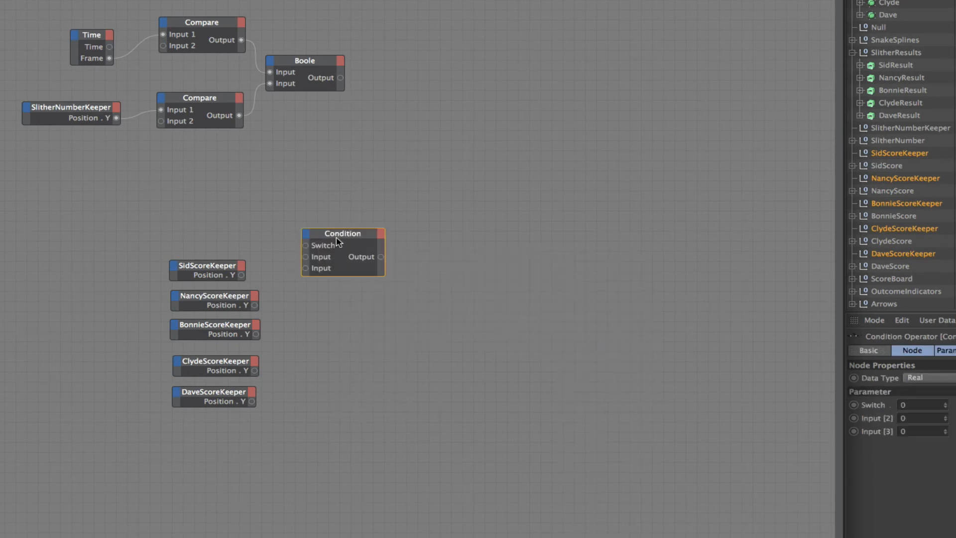
Duplicate the Condition node to make five and arrange them in an evenly spaced column beside the ScoreKeeper nodes
{"action": "left_click_drag", "start_coordinate": [349, 234], "coordinate": [390, 351]}
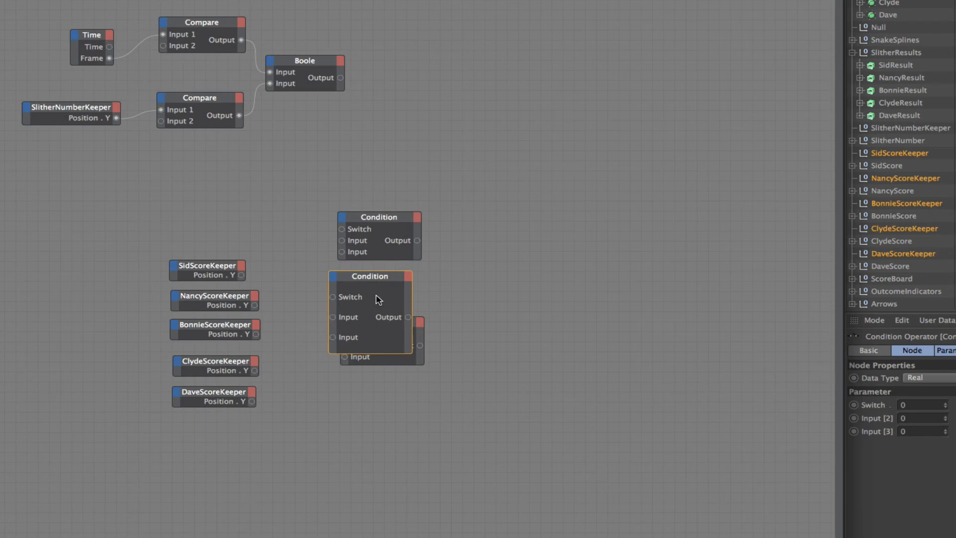
{"action": "key", "text": "ctrl+z"}
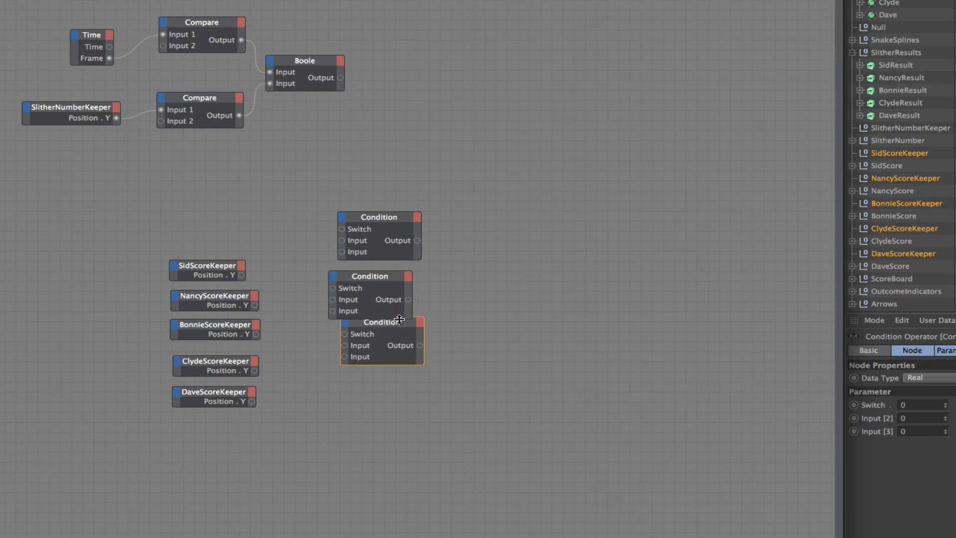
{"action": "left_click_drag", "start_coordinate": [399, 327], "coordinate": [377, 489]}
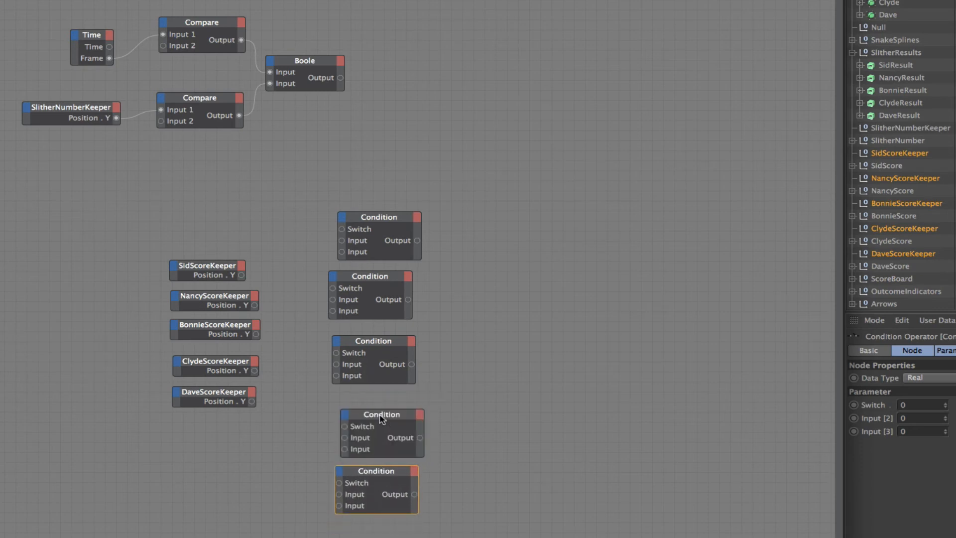
{"action": "left_click_drag", "start_coordinate": [380, 416], "coordinate": [374, 408]}
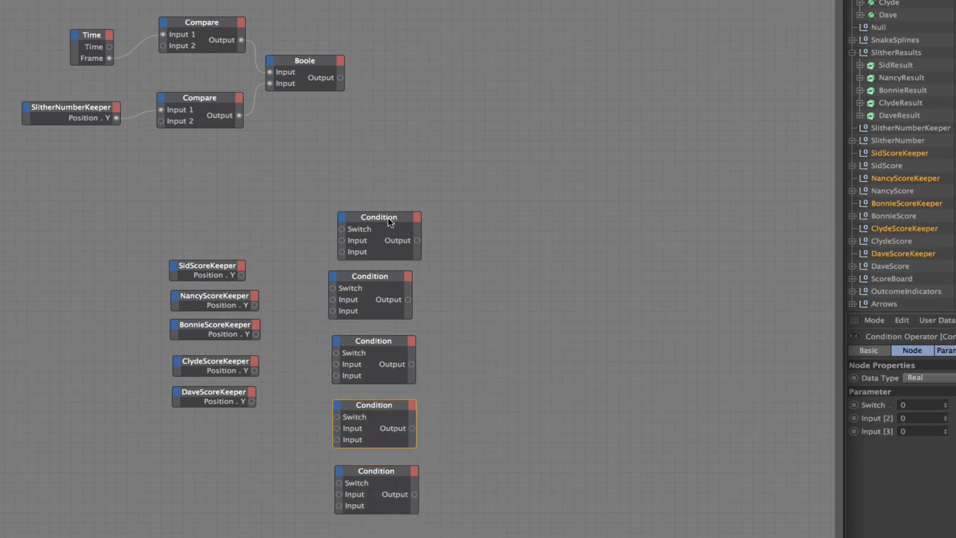
{"action": "left_click_drag", "start_coordinate": [386, 218], "coordinate": [372, 213]}
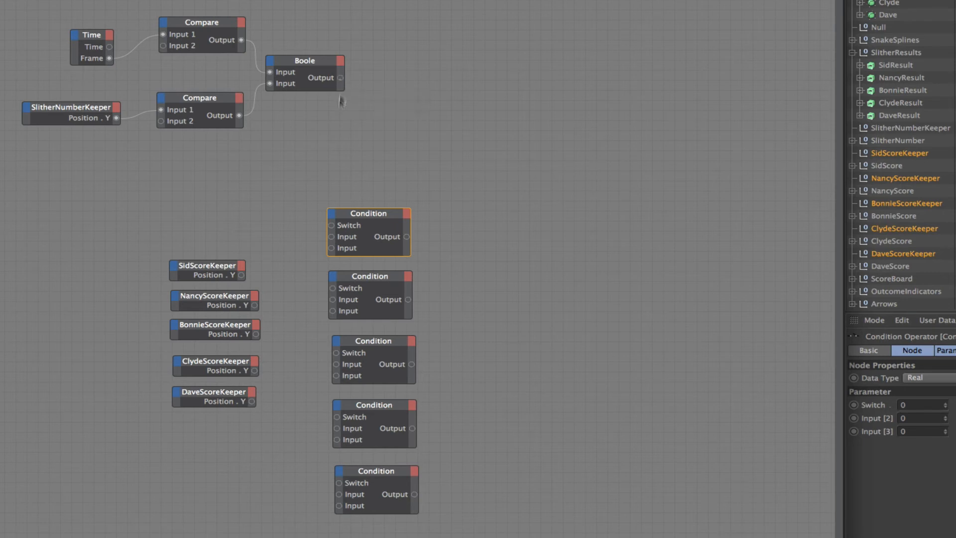
Connect the Boole node's Output to the Switch port of all five Condition nodes, shifting the Condition column slightly right
{"action": "left_click_drag", "start_coordinate": [341, 79], "coordinate": [332, 225]}
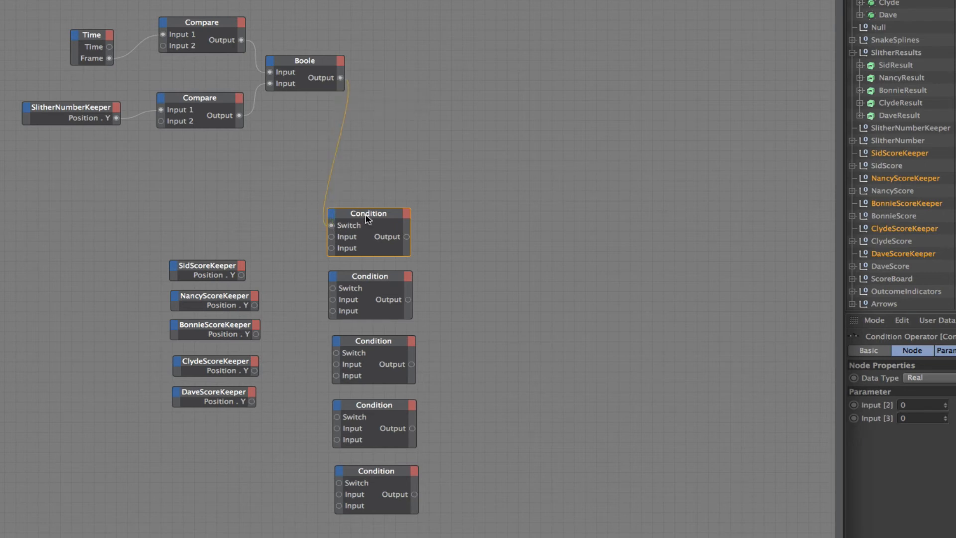
{"action": "left_click_drag", "start_coordinate": [383, 172], "coordinate": [433, 531]}
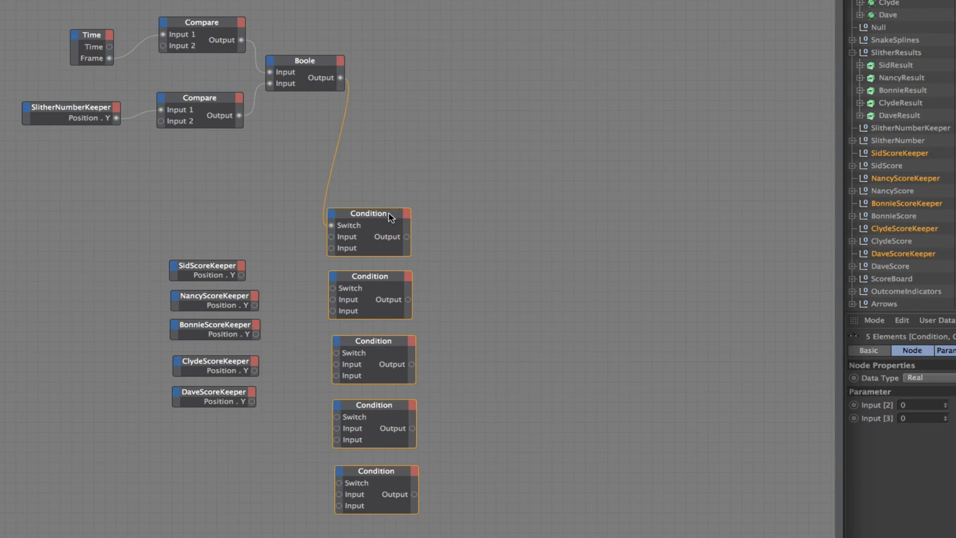
{"action": "left_click_drag", "start_coordinate": [390, 216], "coordinate": [435, 218]}
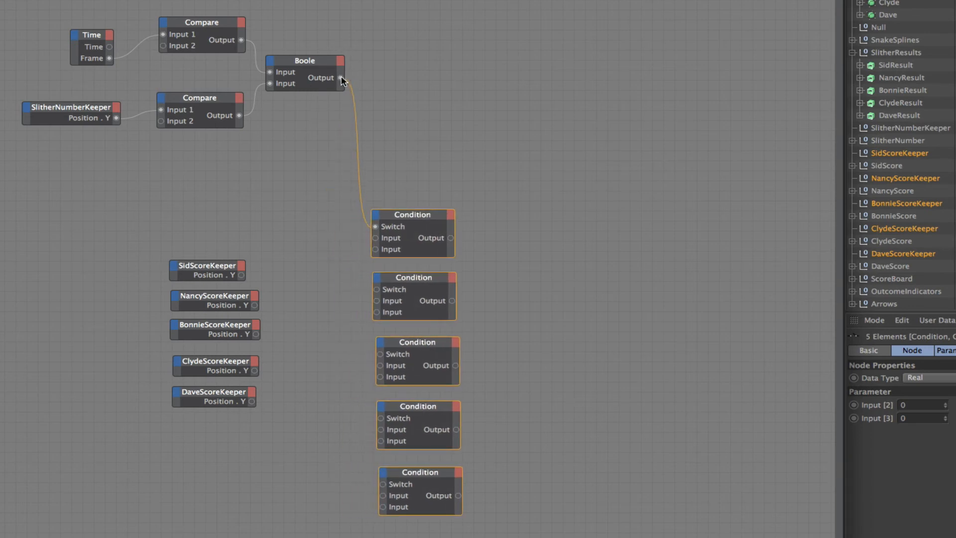
{"action": "left_click_drag", "start_coordinate": [342, 142], "coordinate": [377, 289]}
{"action": "left_click_drag", "start_coordinate": [342, 78], "coordinate": [381, 354]}
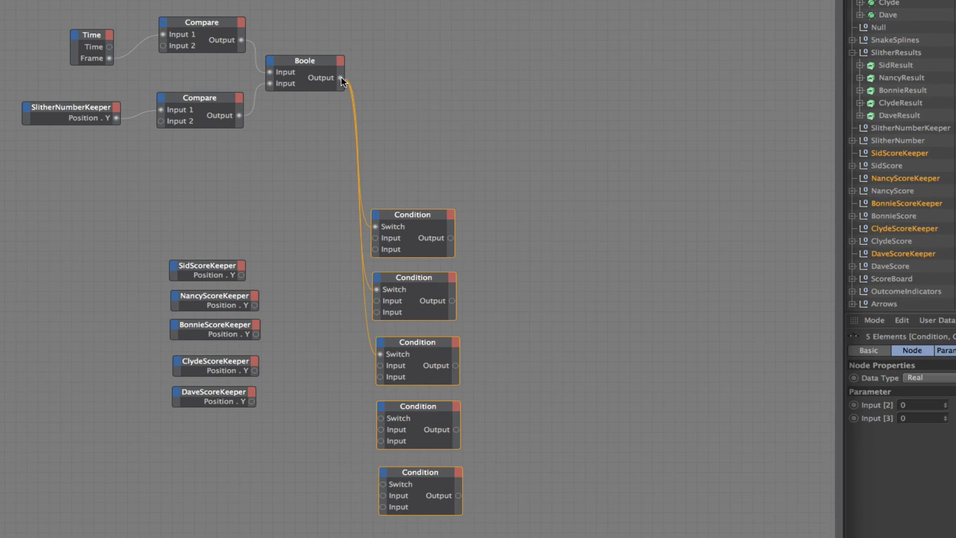
{"action": "left_click_drag", "start_coordinate": [341, 80], "coordinate": [381, 421]}
{"action": "left_click_drag", "start_coordinate": [344, 394], "coordinate": [383, 485]}
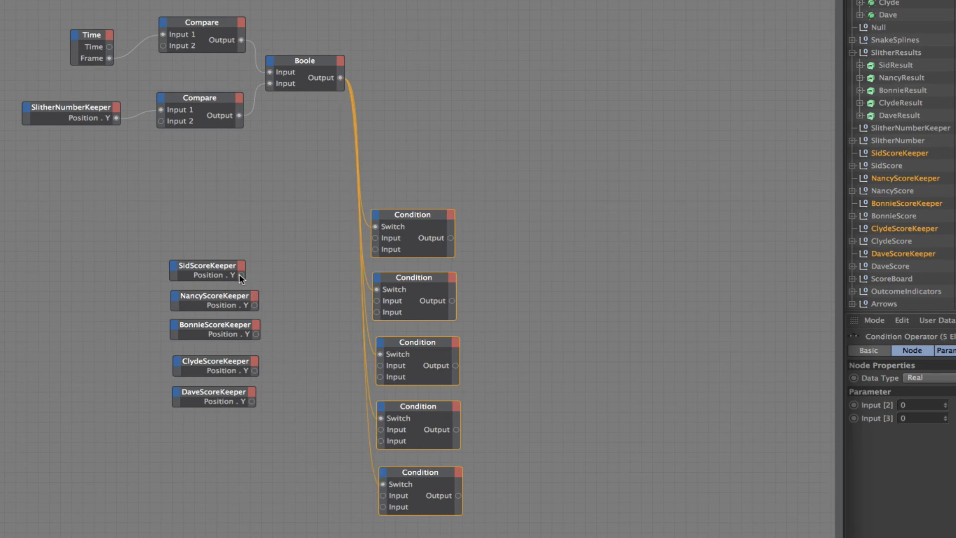
Connect the Sid, Nancy, Bonnie, Clyde and Dave ScoreKeeper Position . Y outputs to the lower Input of Condition nodes one to five, respectively
{"action": "left_click_drag", "start_coordinate": [345, 273], "coordinate": [376, 249]}
{"action": "left_click_drag", "start_coordinate": [255, 306], "coordinate": [377, 312]}
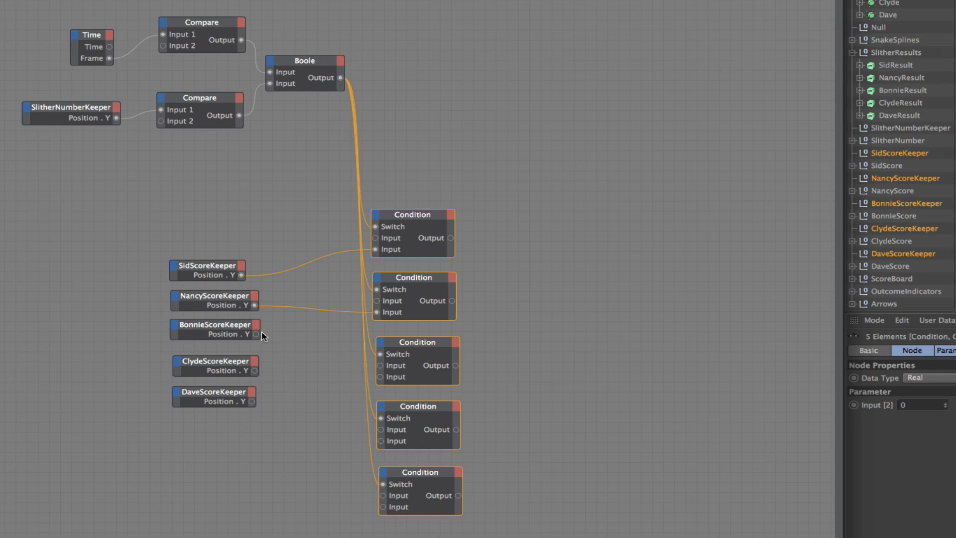
{"action": "left_click_drag", "start_coordinate": [256, 334], "coordinate": [381, 378]}
{"action": "left_click_drag", "start_coordinate": [254, 371], "coordinate": [381, 442]}
{"action": "left_click_drag", "start_coordinate": [253, 403], "coordinate": [383, 507]}
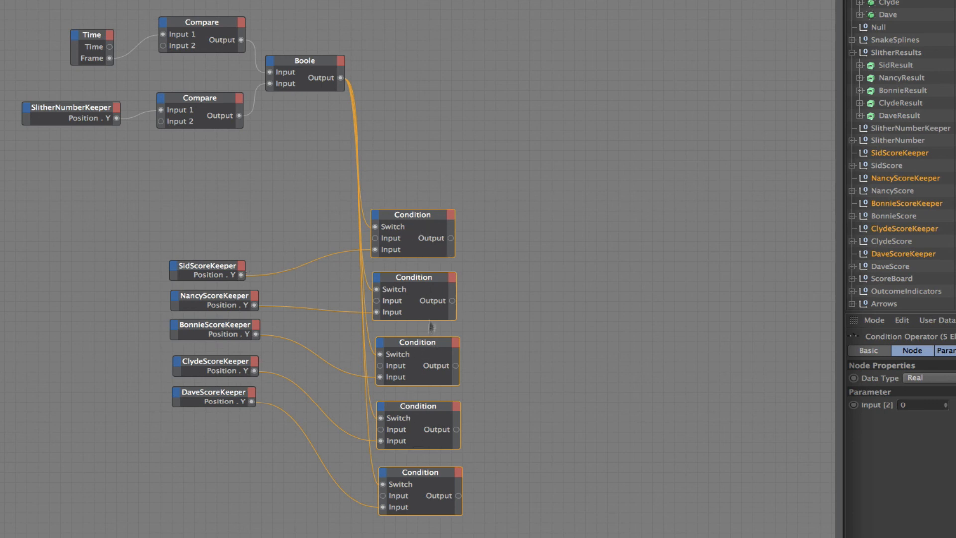
{"action": "left_click_drag", "start_coordinate": [433, 217], "coordinate": [441, 218]}
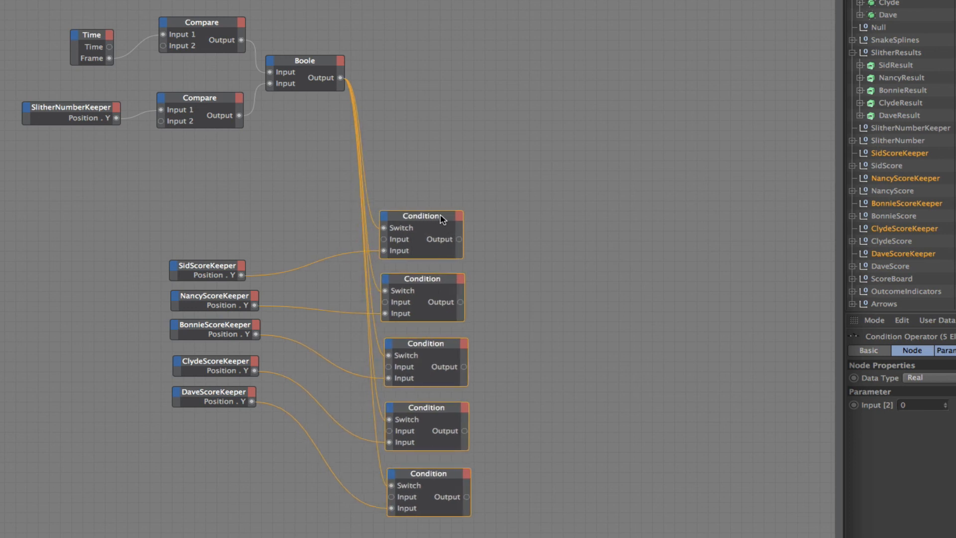